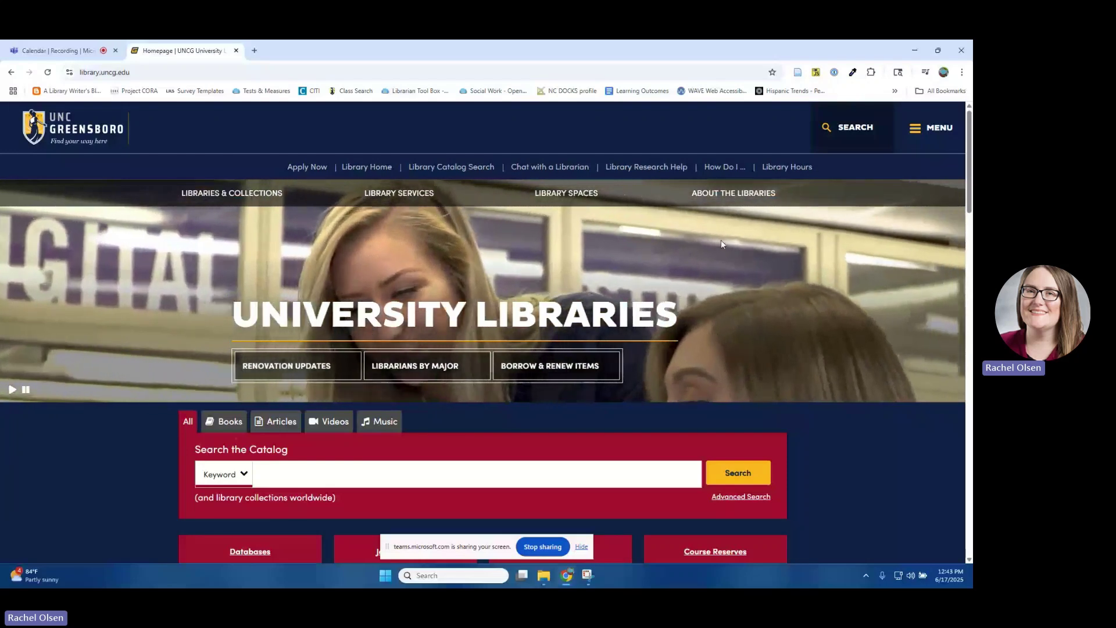
# - Enter the catalog keyword query "social work" AND school AND homeless*
pyautogui.scroll(-2, 462, 431)
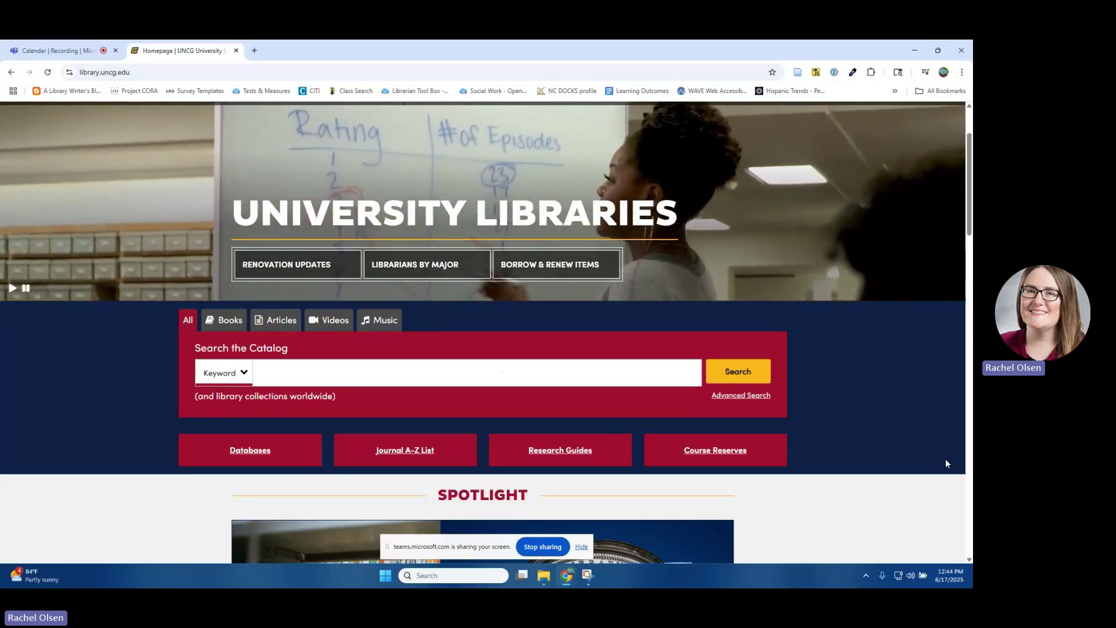
pyautogui.click(643, 370)
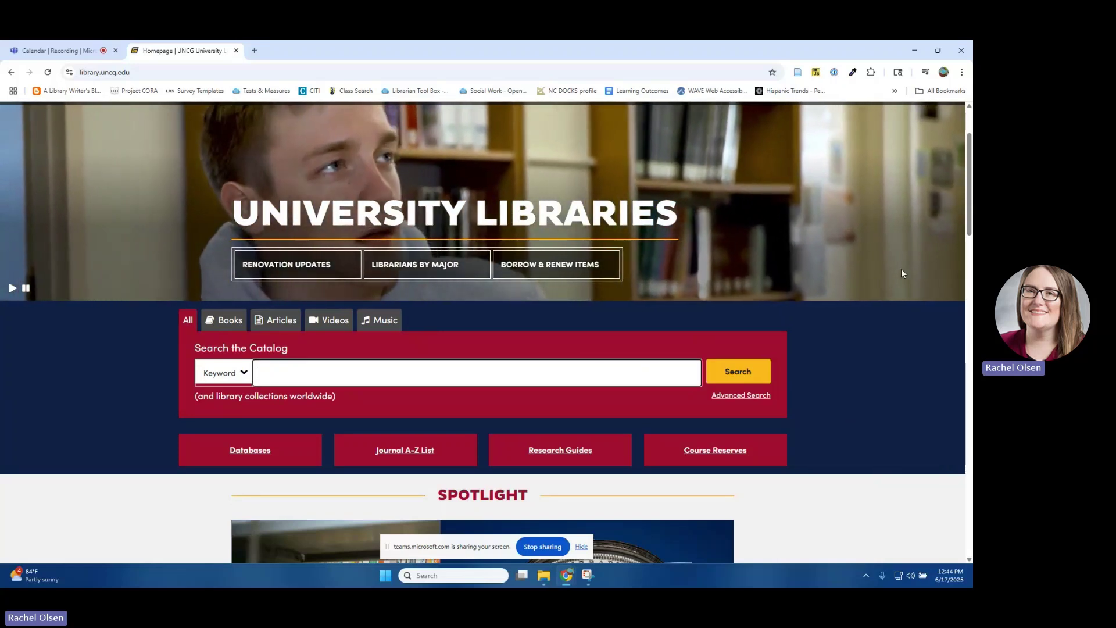
pyautogui.write('"s')
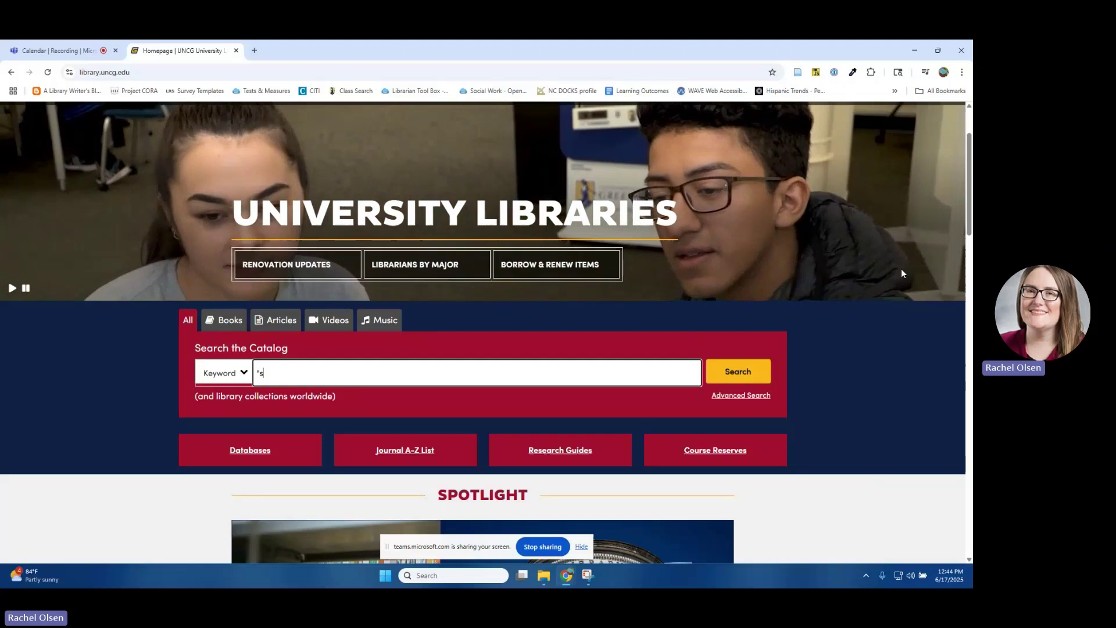
pyautogui.write('ocial work"')
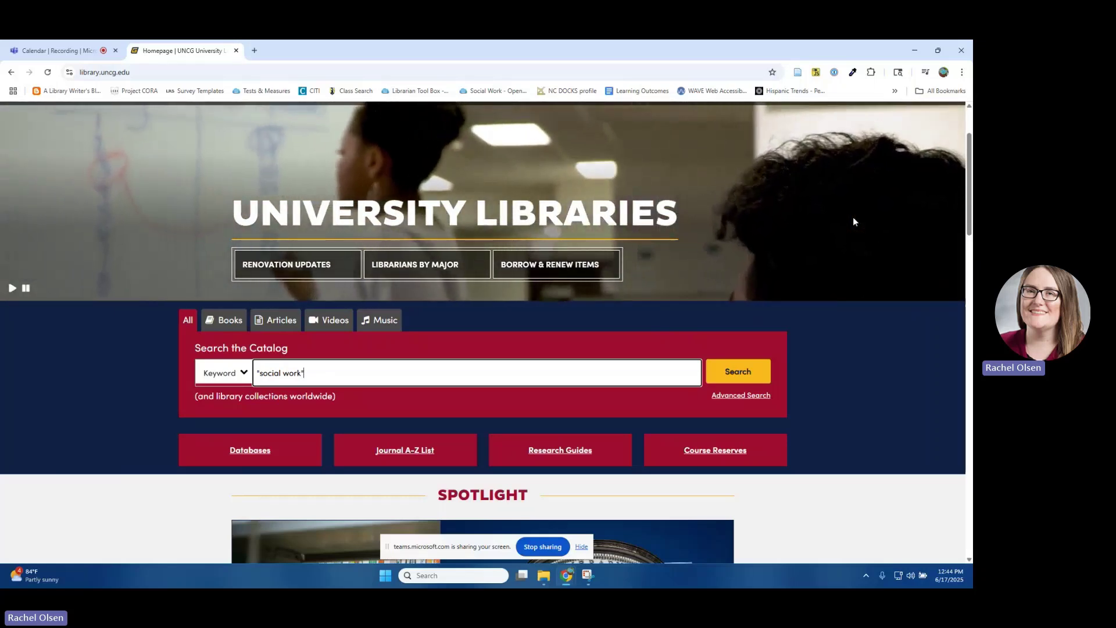
pyautogui.write('A')
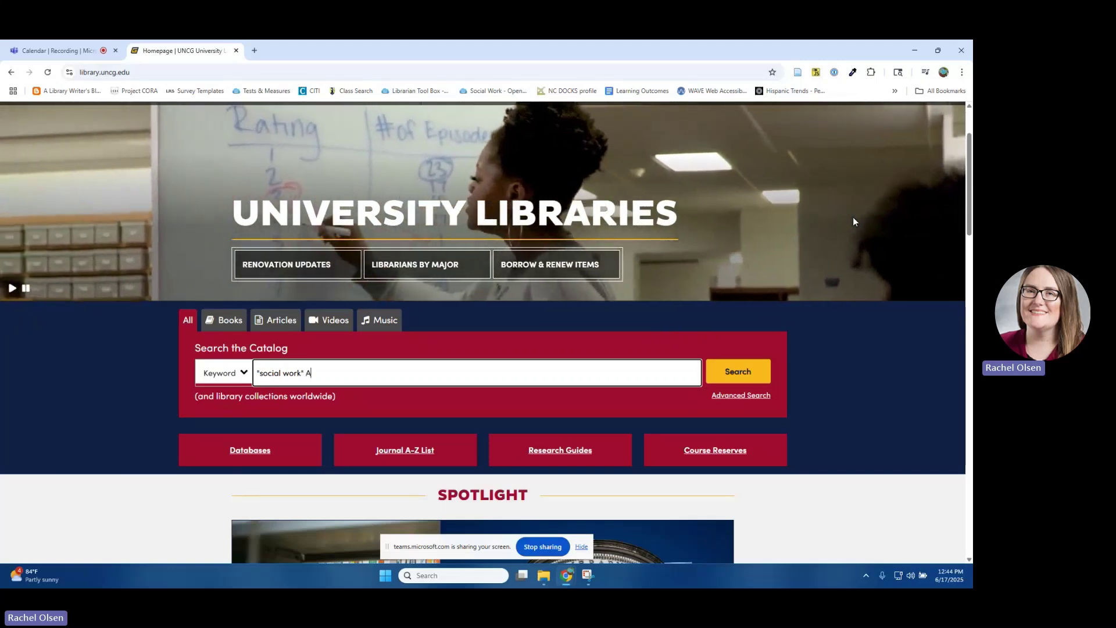
pyautogui.write('ND school AND')
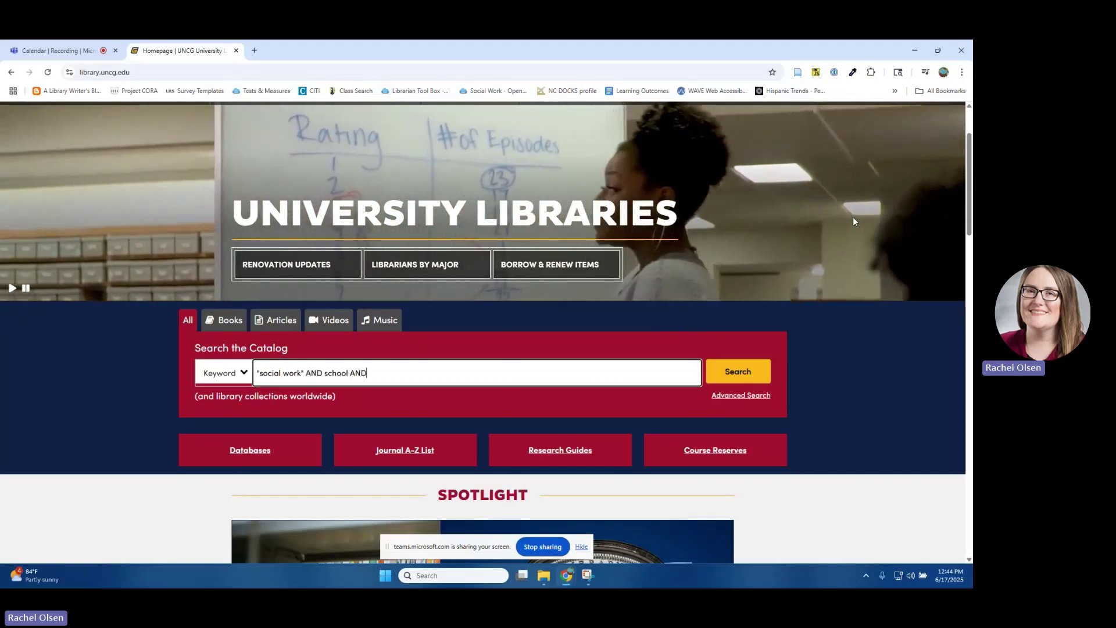
pyautogui.write(' homeles')
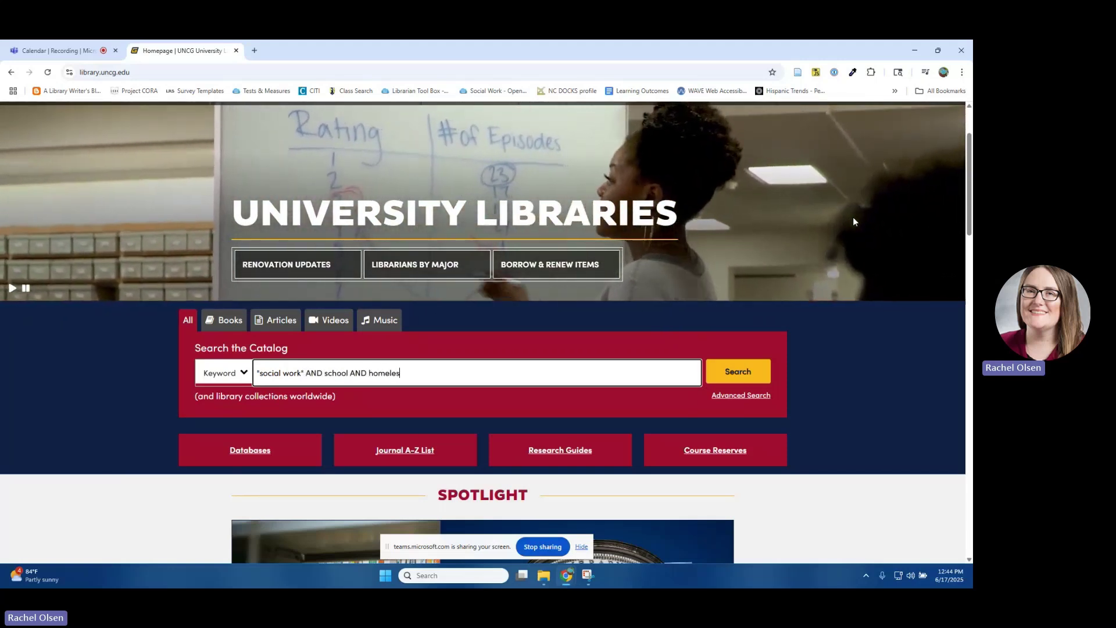
pyautogui.write('s*')
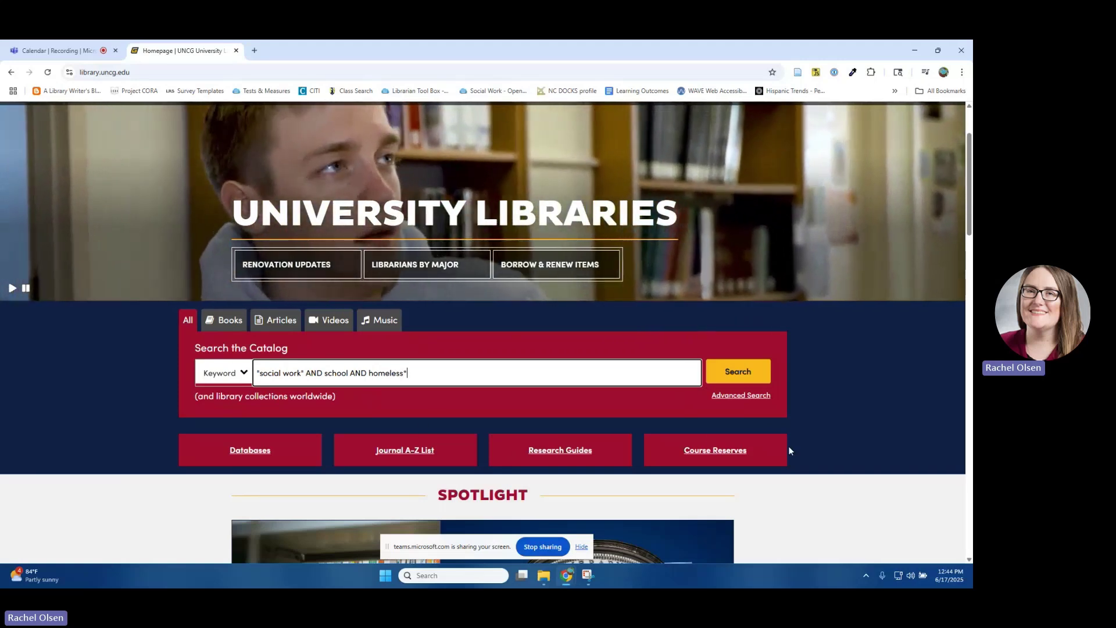
# - Enlarge the page and highlight the phrase, the terms and the AND operators of the search query one after another
pyautogui.hotkey('ctrl', '+')
pyautogui.hotkey('ctrl', '+')
pyautogui.scroll(-1, 538, 382)
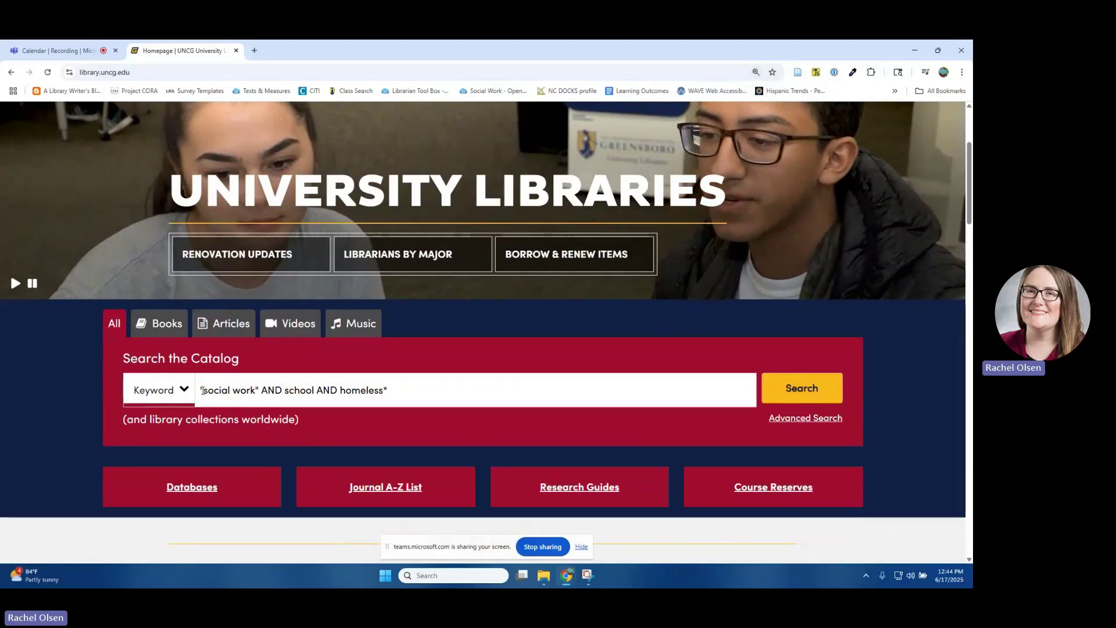
pyautogui.moveTo(202, 390); pyautogui.dragTo(257, 389)
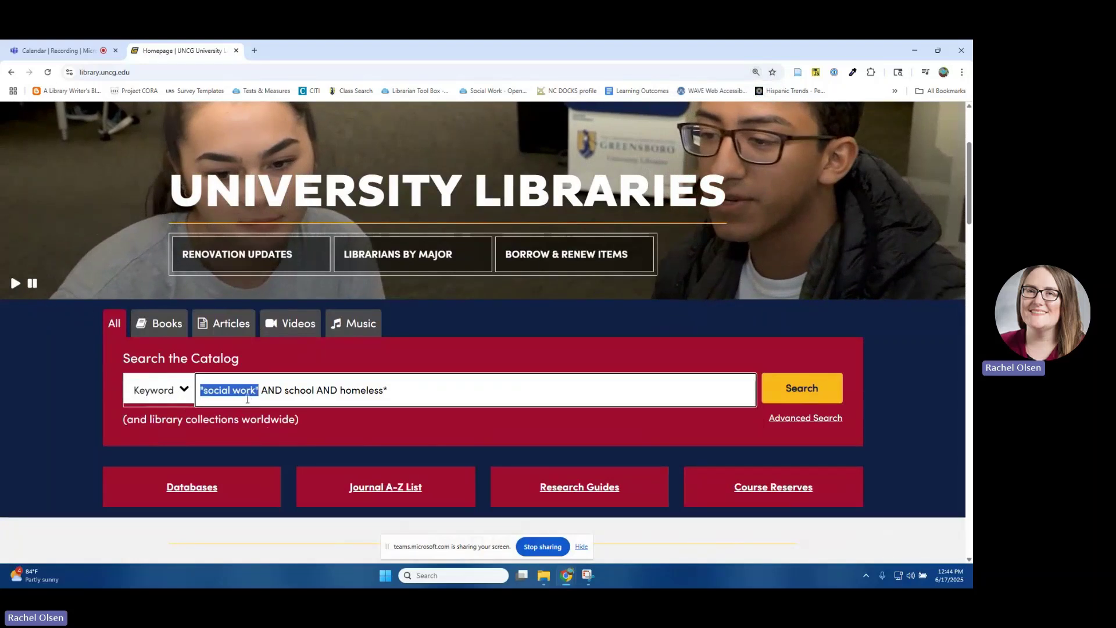
pyautogui.doubleClick(267, 393)
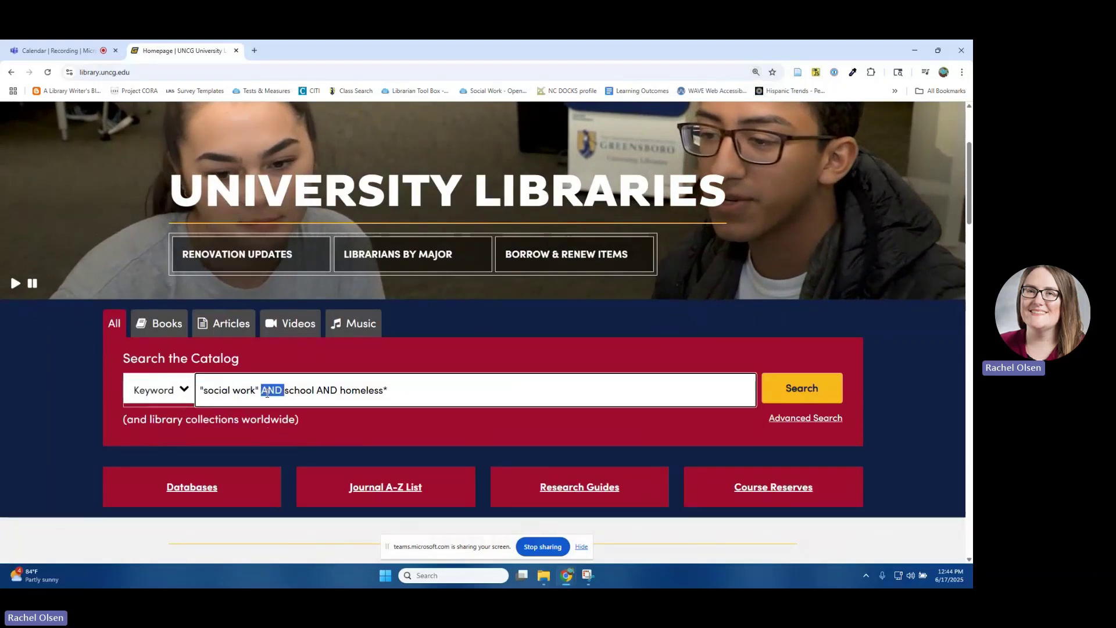
pyautogui.doubleClick(298, 391)
pyautogui.doubleClick(329, 391)
pyautogui.doubleClick(355, 390)
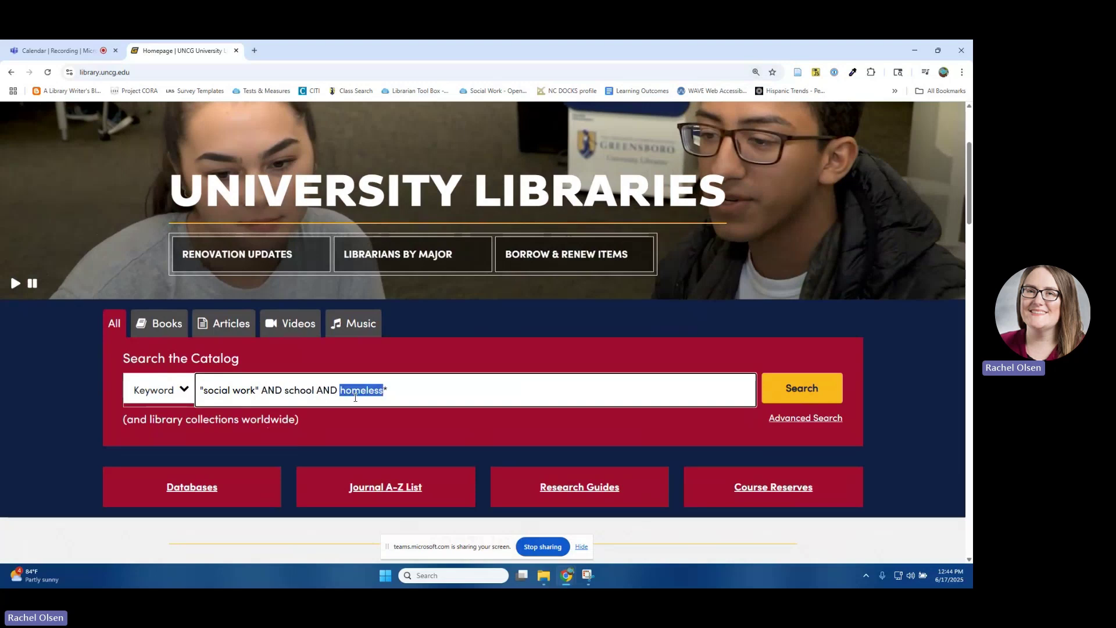
pyautogui.click(474, 366)
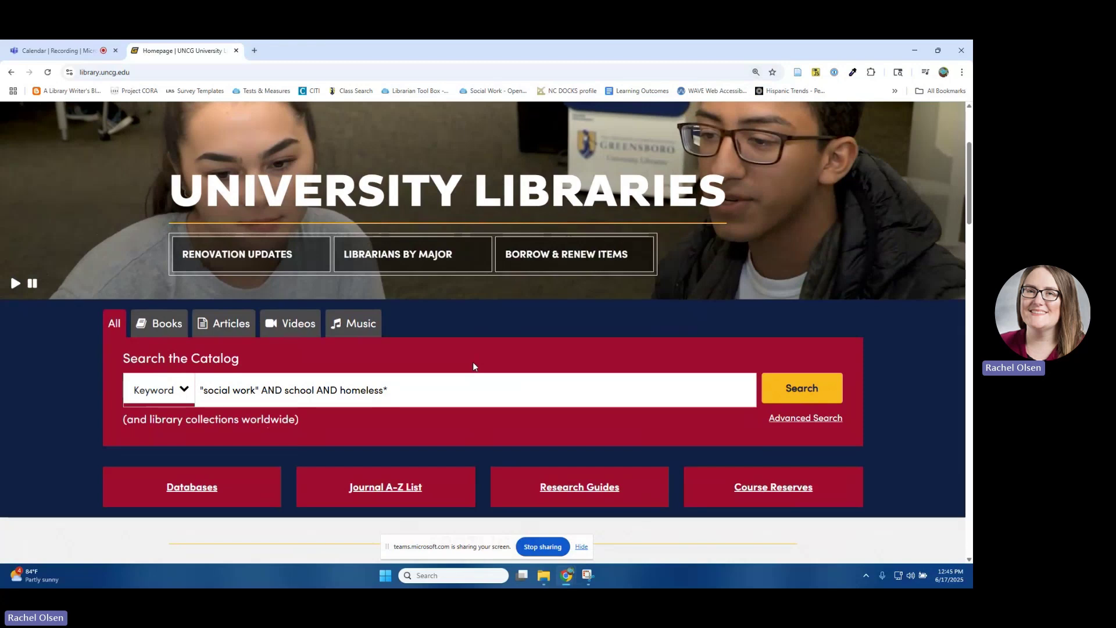
# - Re-enter the query's last term as homeless* and run the catalog search
pyautogui.click(440, 395)
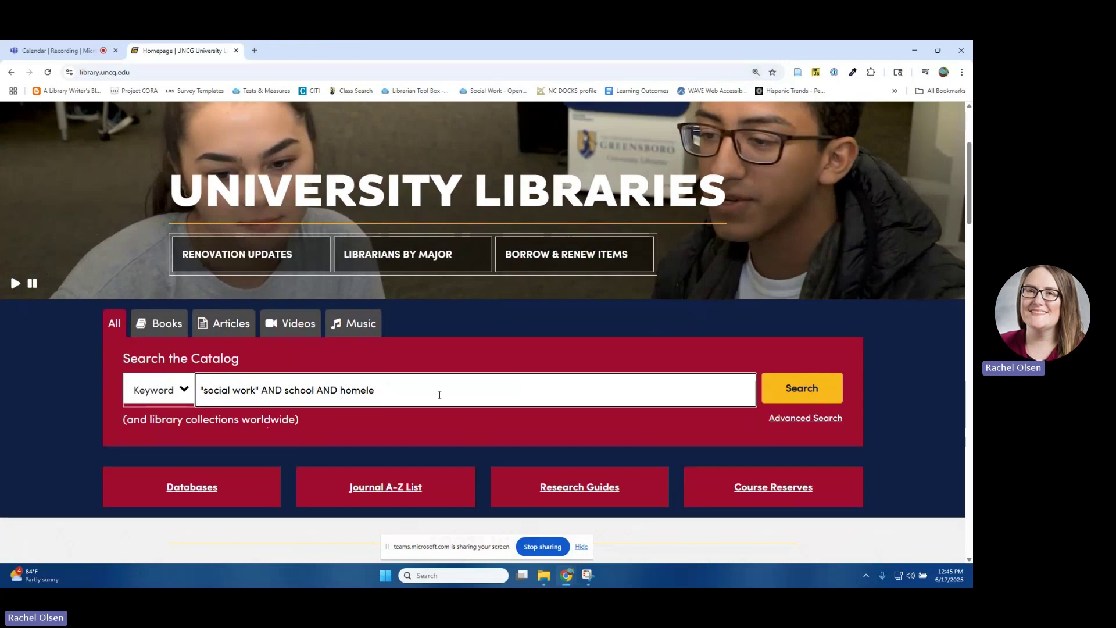
pyautogui.write('adm')
pyautogui.press('BackSpace')
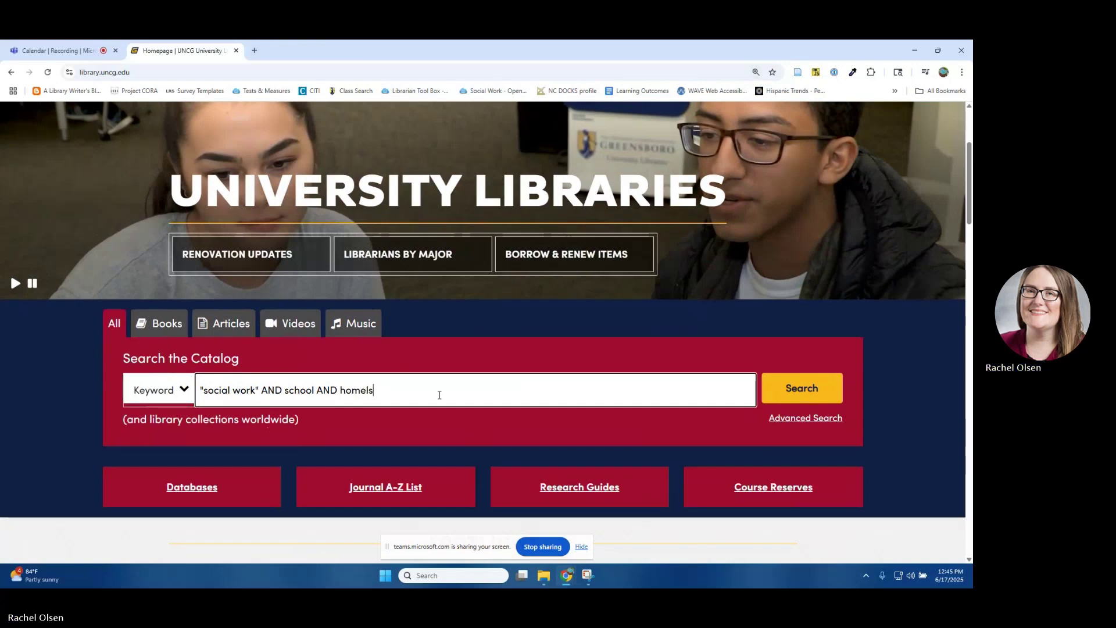
pyautogui.write('ess*')
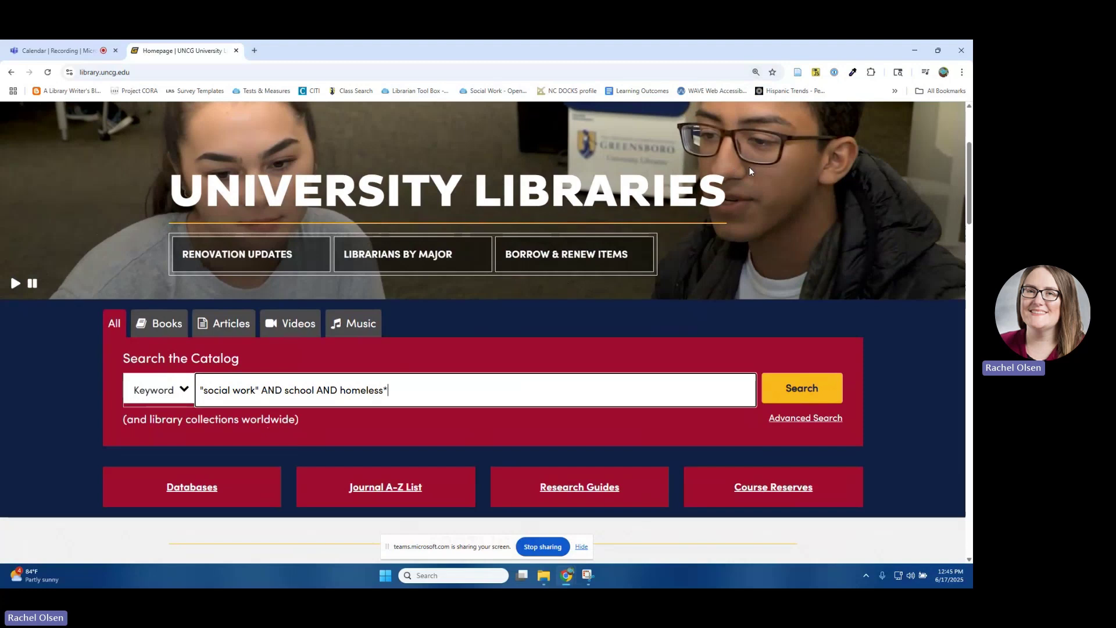
pyautogui.click(808, 397)
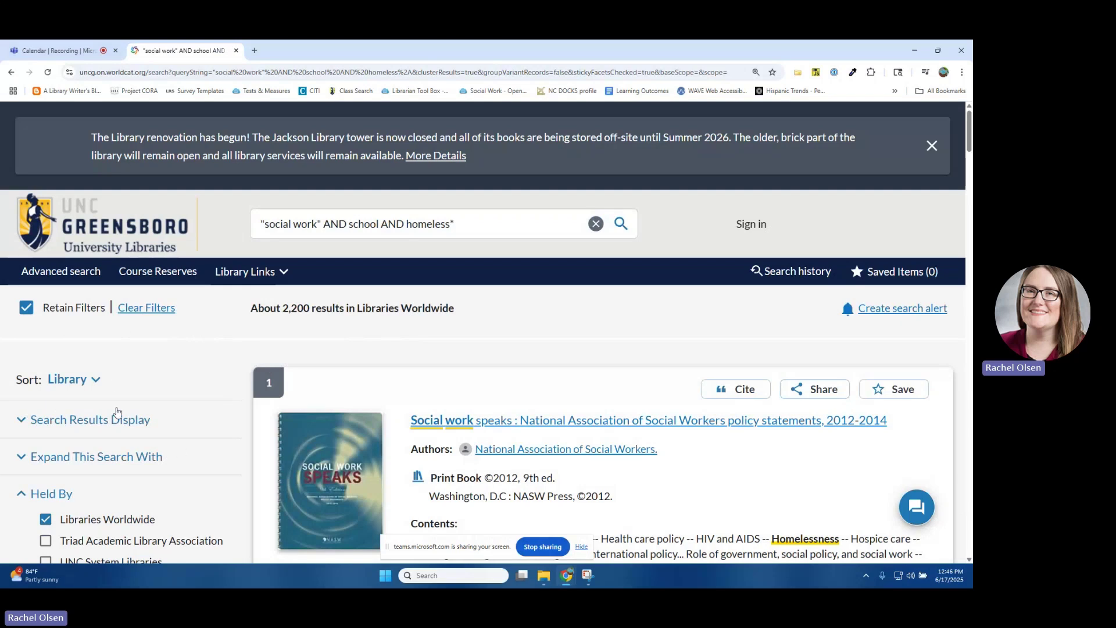
# - Limit the search results to the Article format within the Article, Chapter group
pyautogui.scroll(-4, 147, 458)
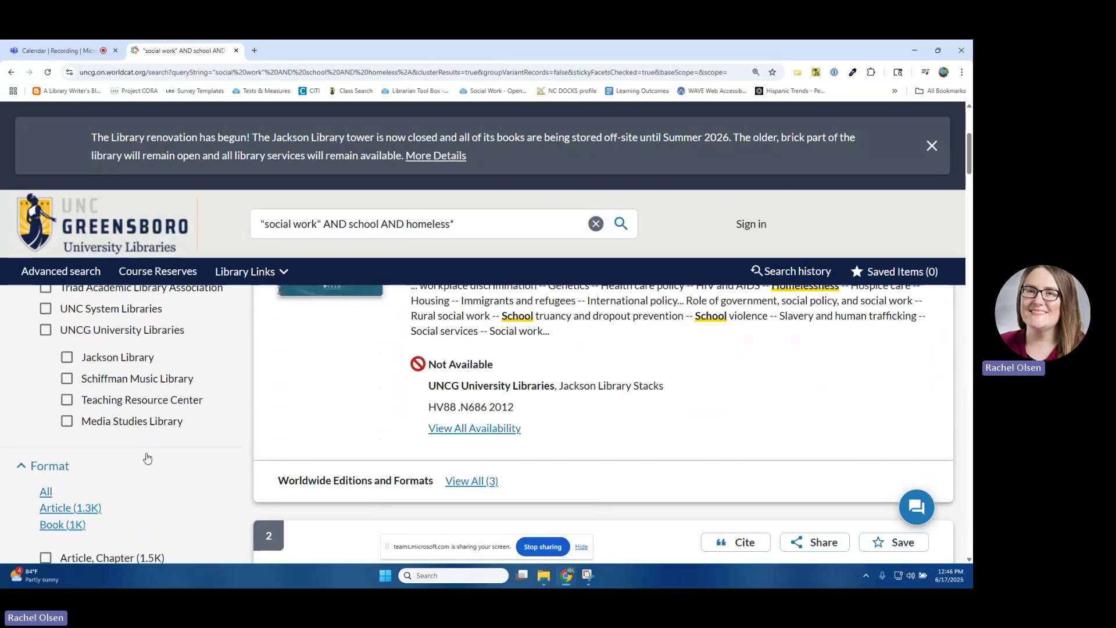
pyautogui.scroll(2, 148, 459)
pyautogui.scroll(-3, 168, 472)
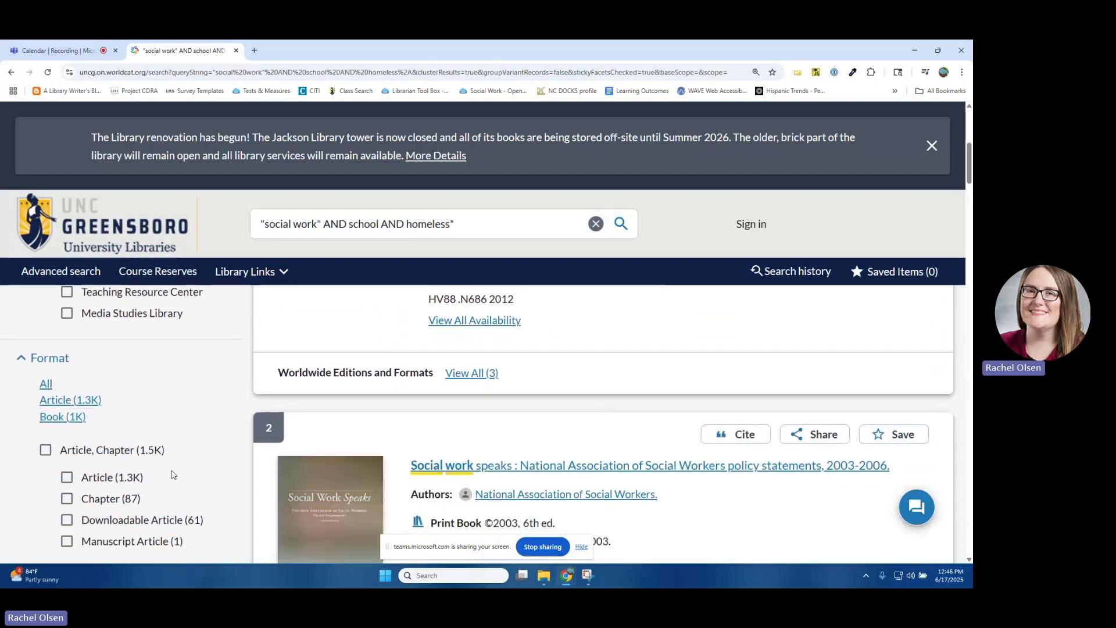
pyautogui.scroll(-1, 172, 474)
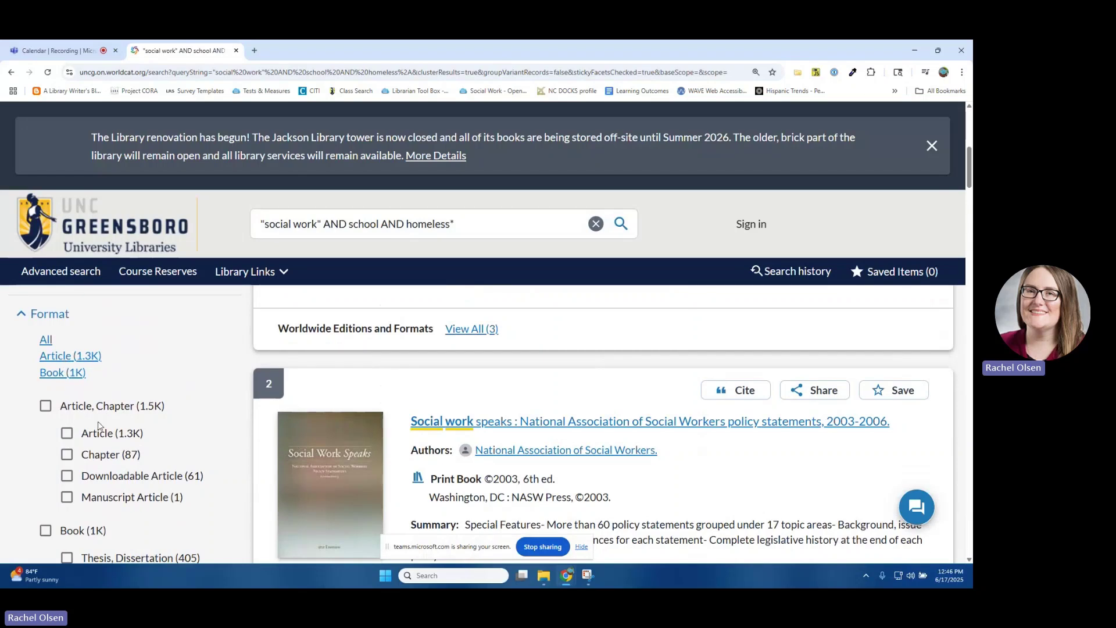
pyautogui.click(67, 433)
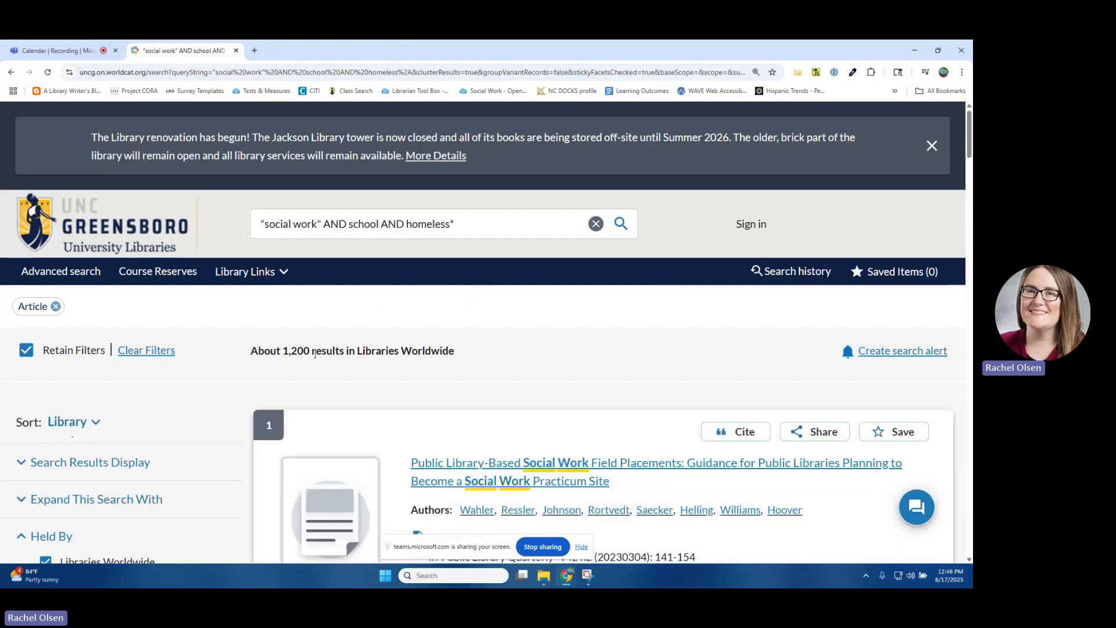
# - Restrict the article results to publications from the last 10 years
pyautogui.scroll(-10, 221, 381)
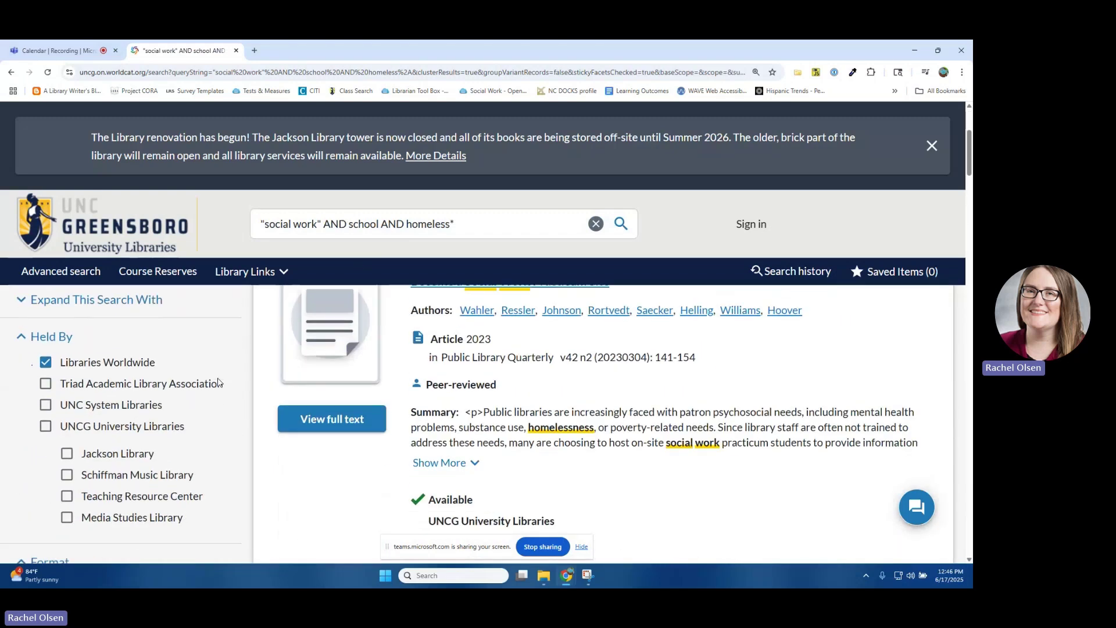
pyautogui.scroll(-8, 119, 395)
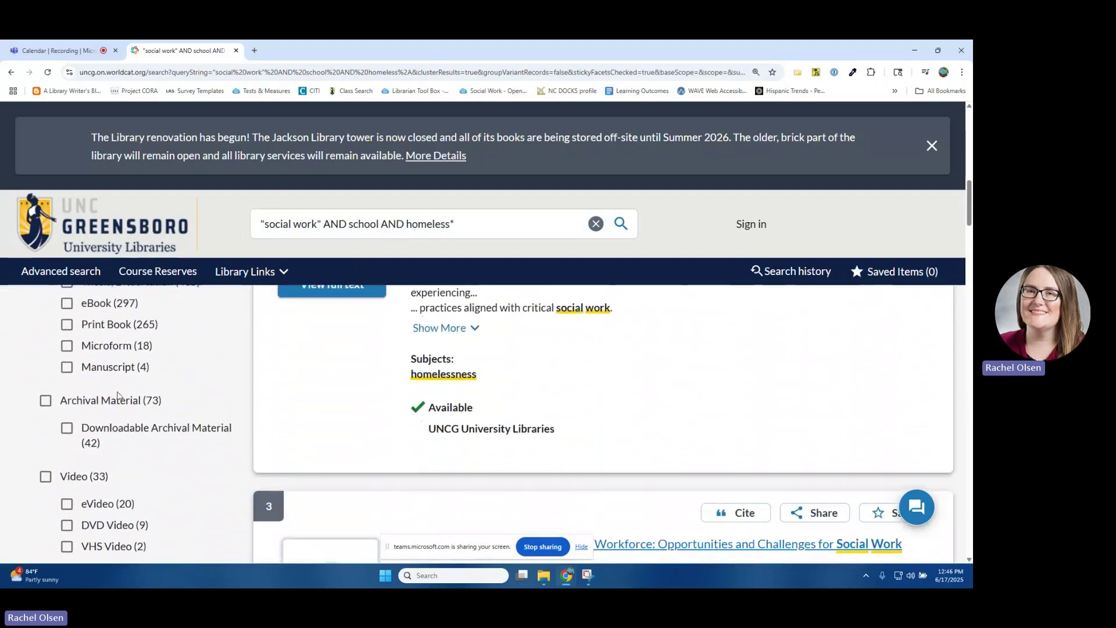
pyautogui.scroll(-2, 124, 394)
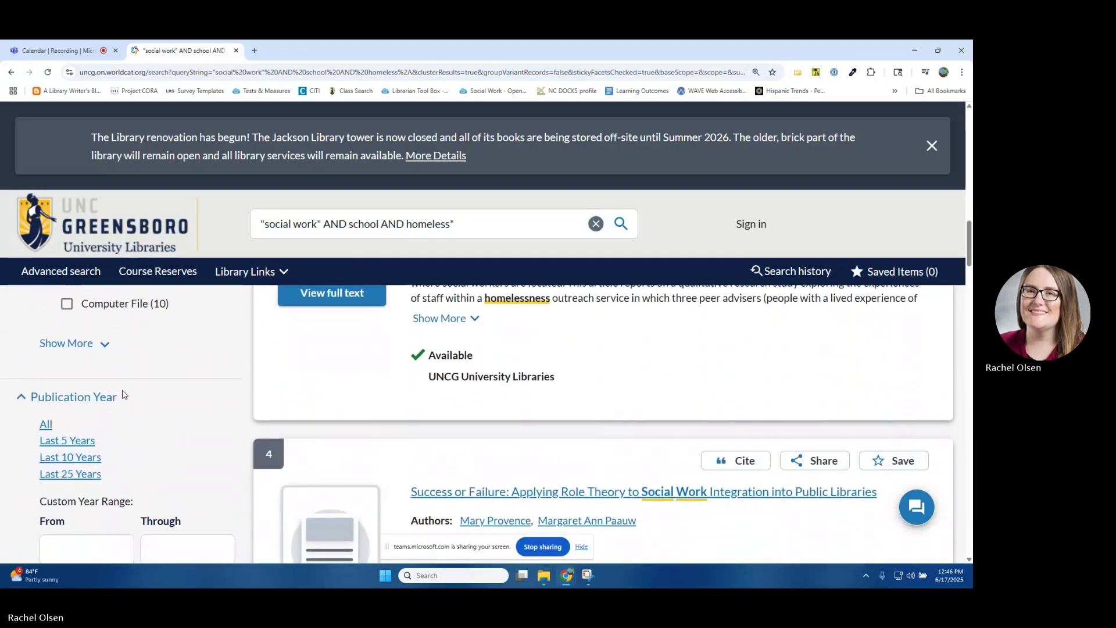
pyautogui.scroll(-2, 124, 469)
pyautogui.scroll(1, 159, 456)
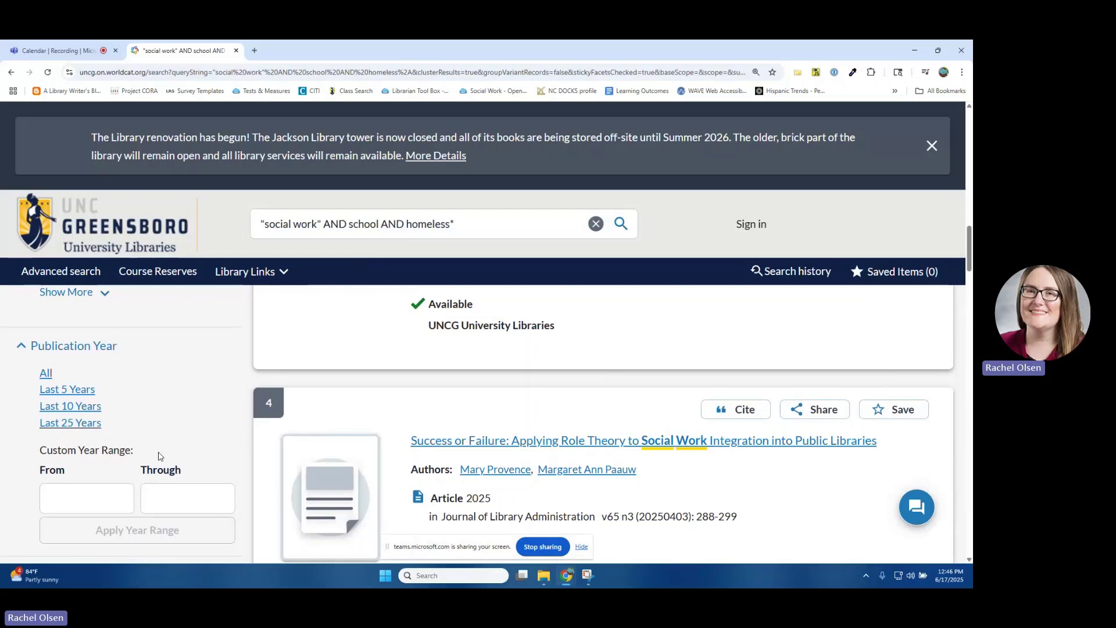
pyautogui.click(86, 411)
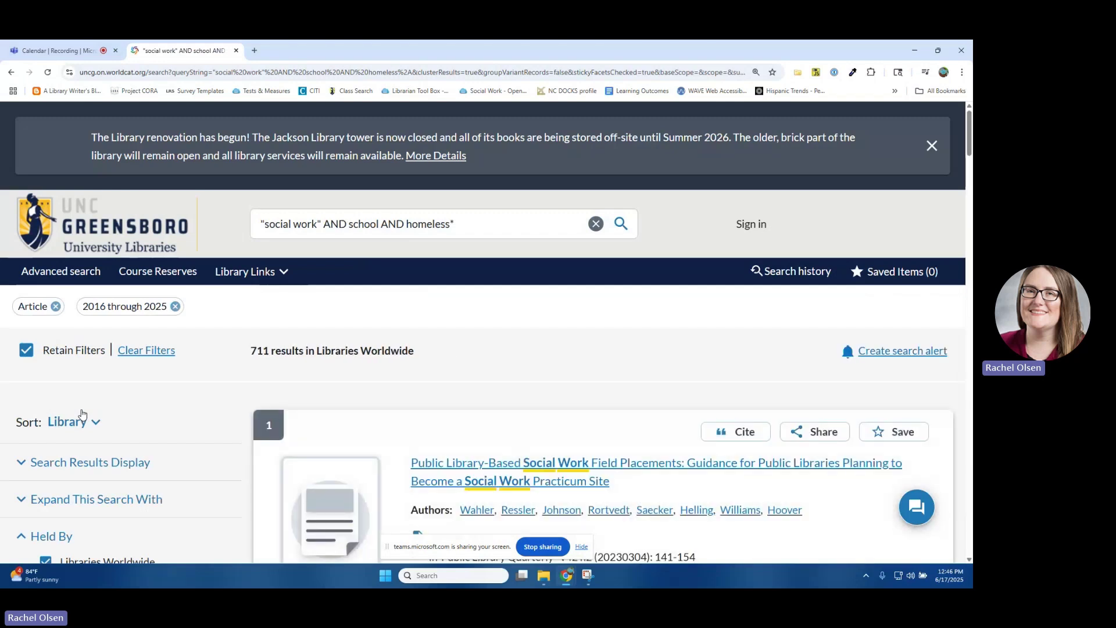
# - Limit the results to the Peer Reviewed content type
pyautogui.scroll(-15, 145, 399)
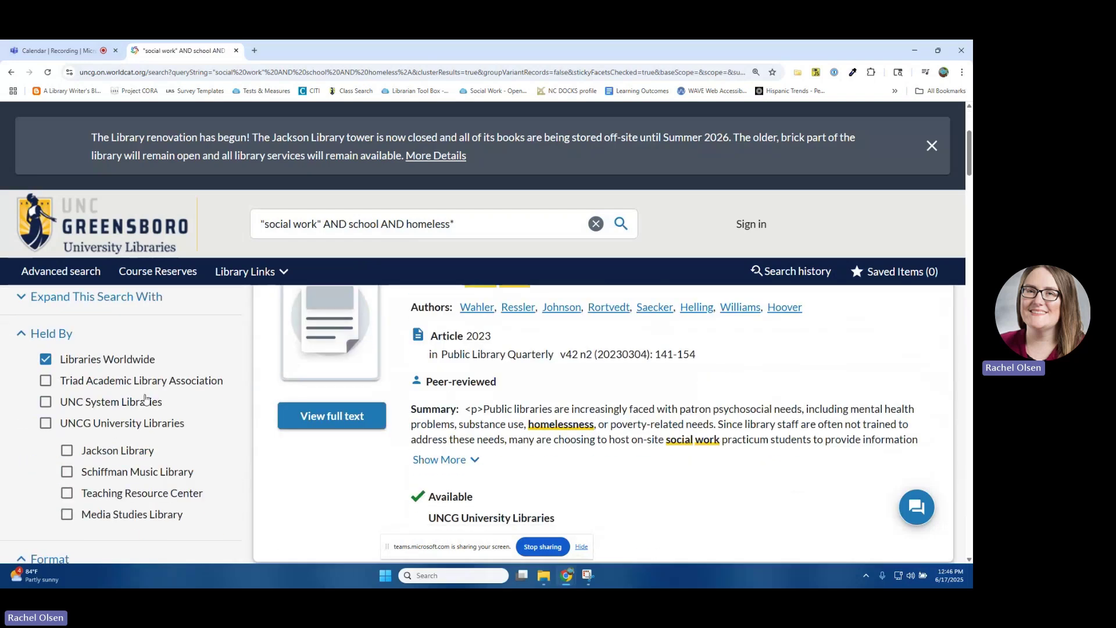
pyautogui.scroll(-12, 179, 431)
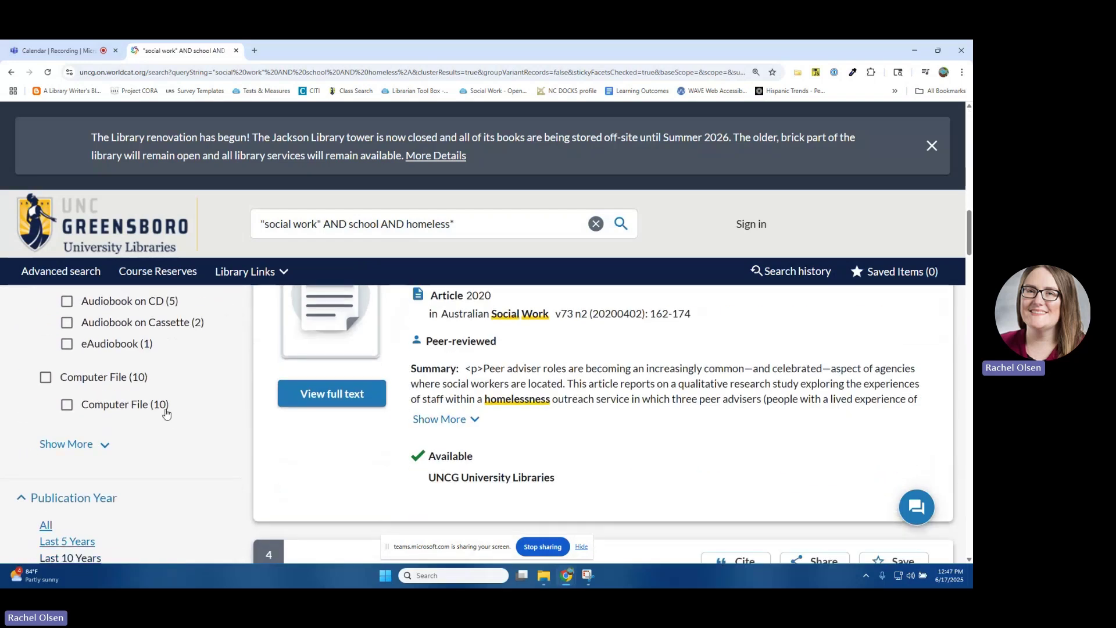
pyautogui.scroll(1, 125, 409)
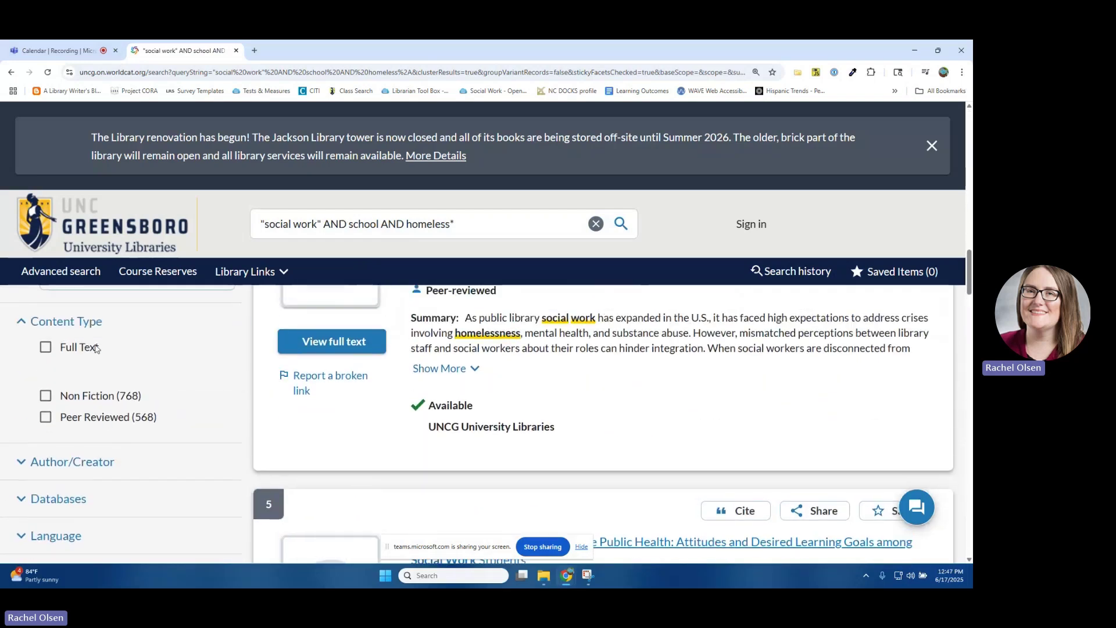
pyautogui.click(45, 417)
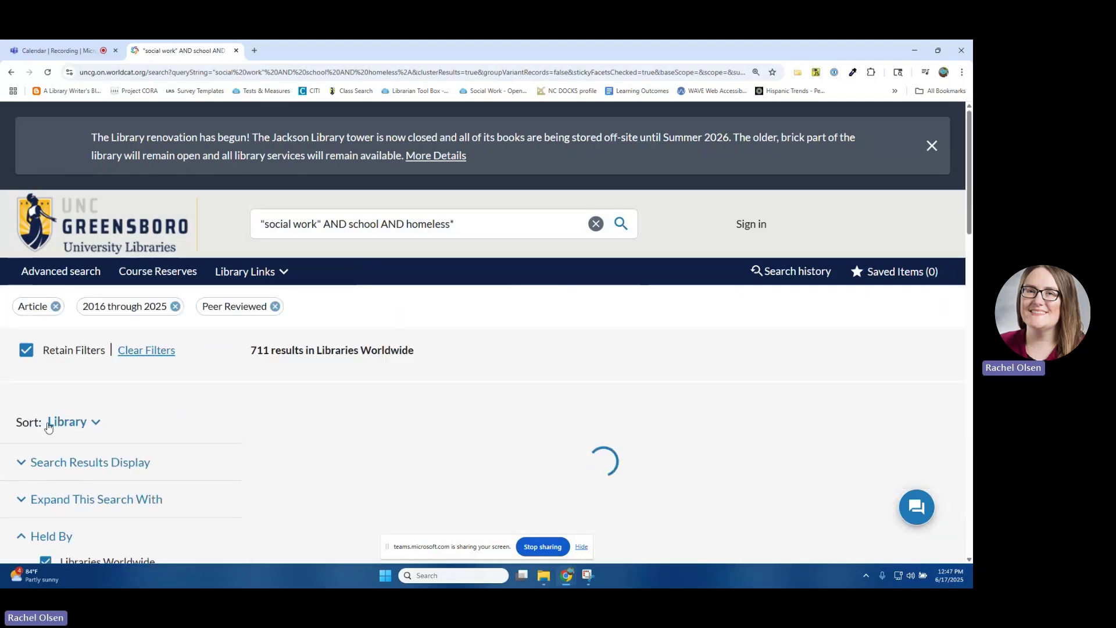
# - Review the search query, the applied filters and the details of the first article in the filtered results
pyautogui.click(369, 225)
pyautogui.hotkey('ctrl', 'a')
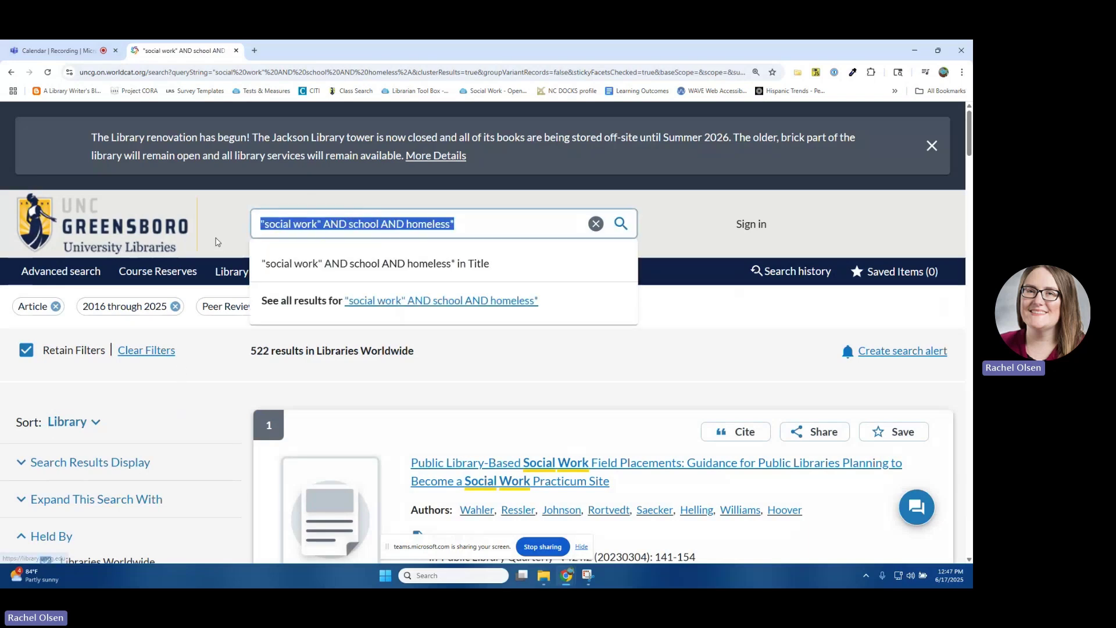
pyautogui.click(212, 390)
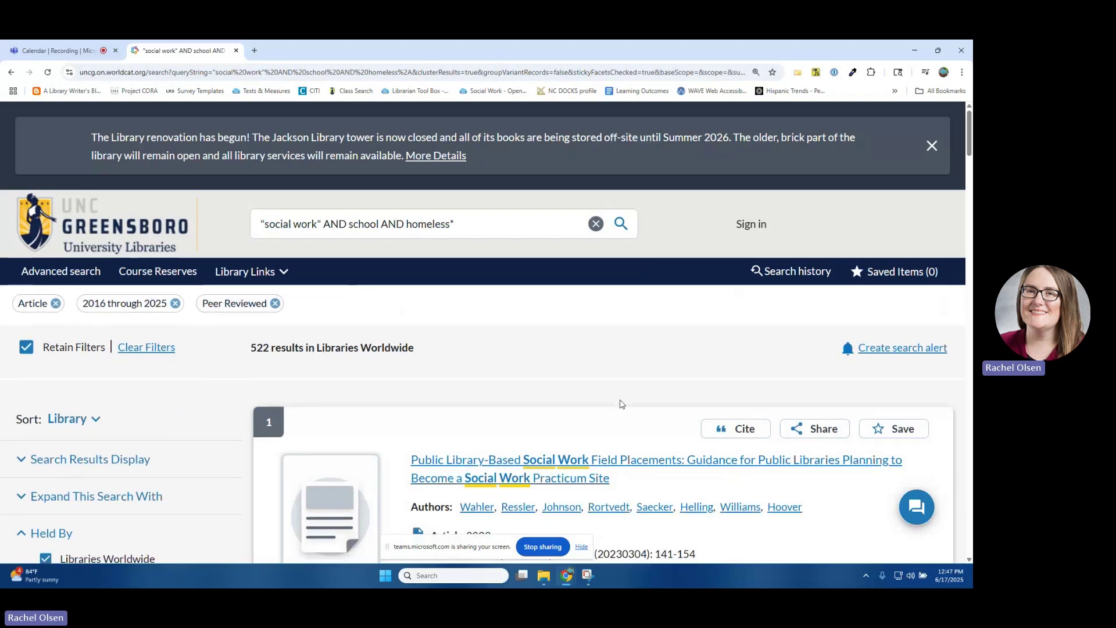
pyautogui.scroll(-2, 620, 400)
pyautogui.scroll(2, 250, 299)
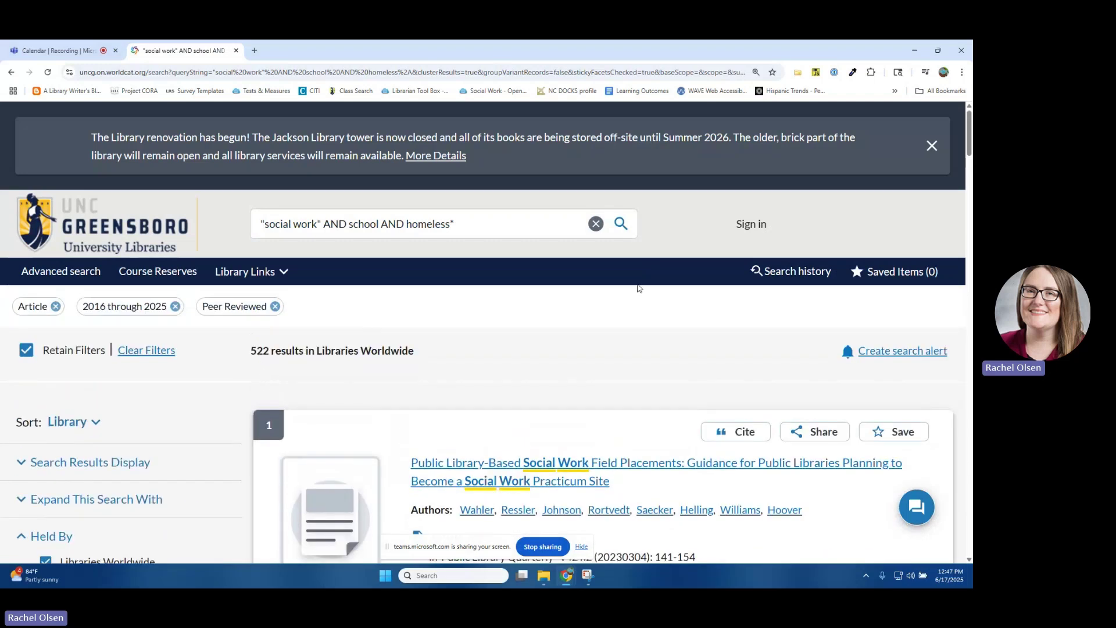
pyautogui.scroll(-3, 618, 394)
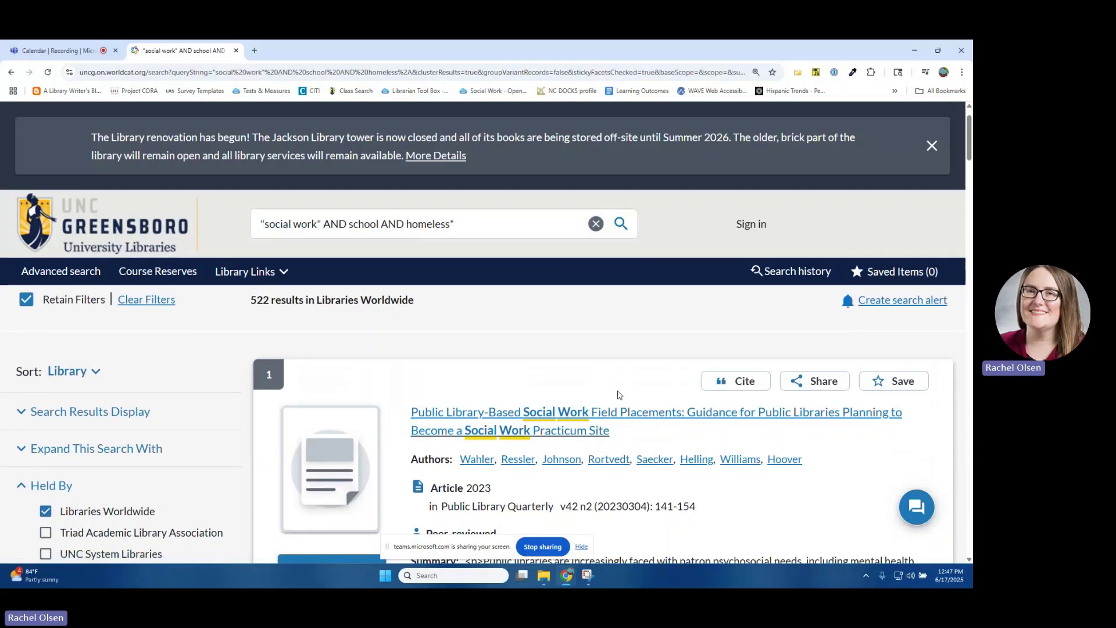
pyautogui.scroll(-5, 631, 390)
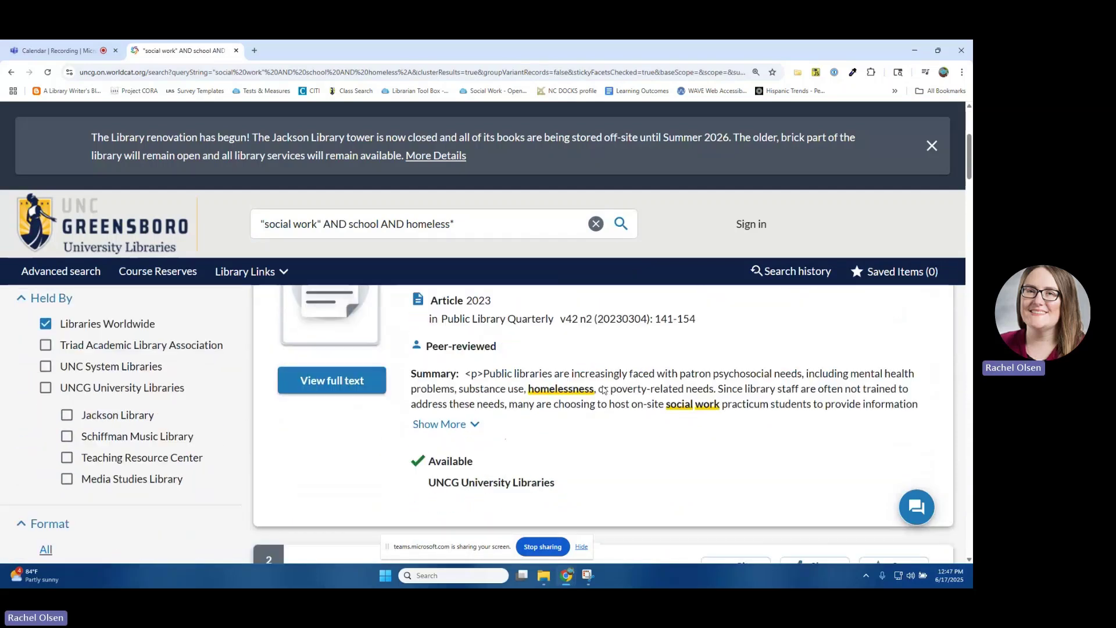
# - Browse the filtered search results from the first article down to the fifth one, on sleep health education
pyautogui.scroll(-6, 603, 390)
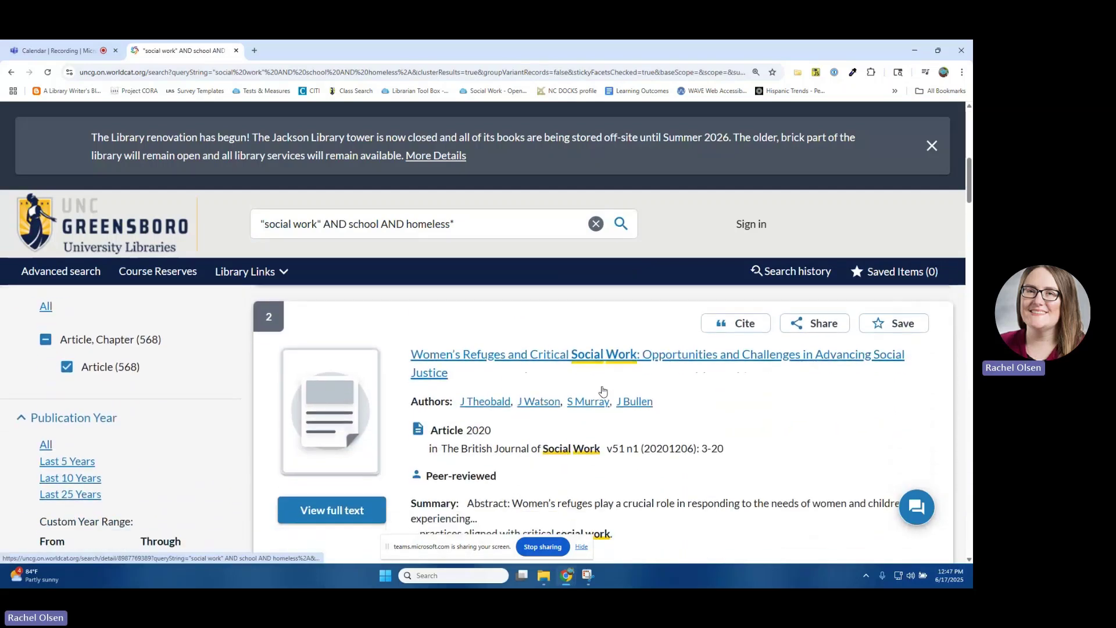
pyautogui.scroll(-3, 598, 421)
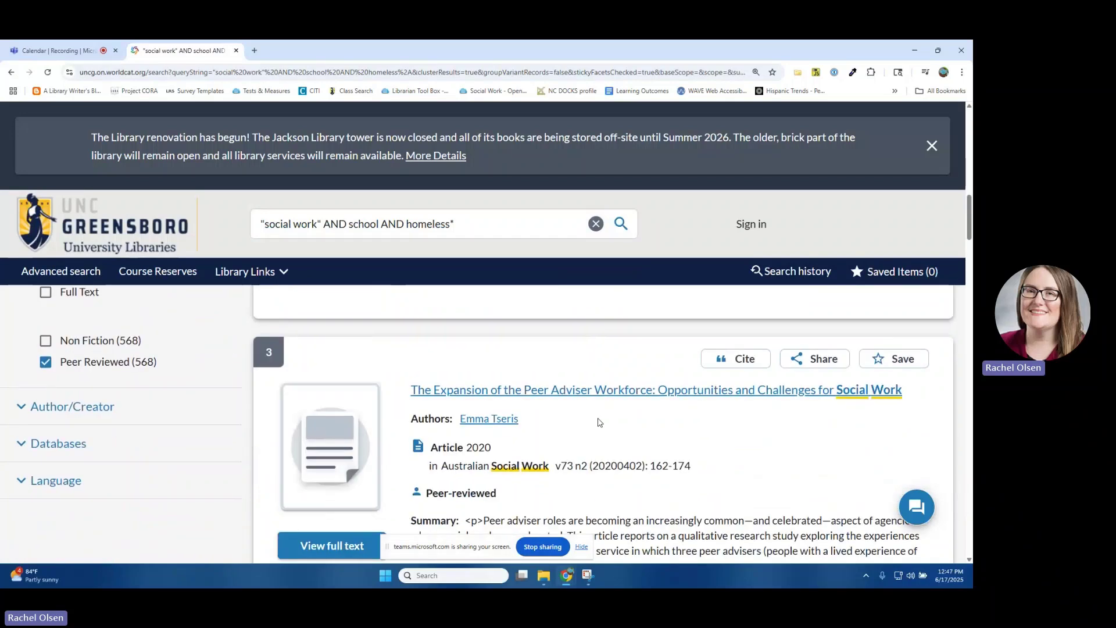
pyautogui.scroll(-2, 633, 450)
pyautogui.scroll(-5, 638, 454)
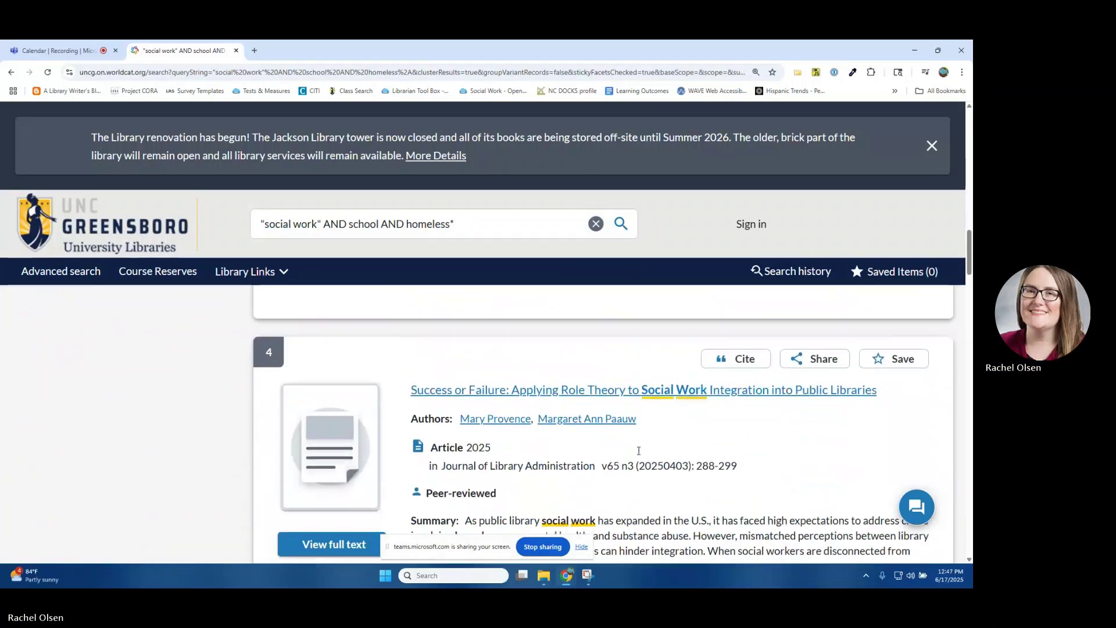
pyautogui.scroll(-1, 638, 455)
pyautogui.scroll(-6, 634, 453)
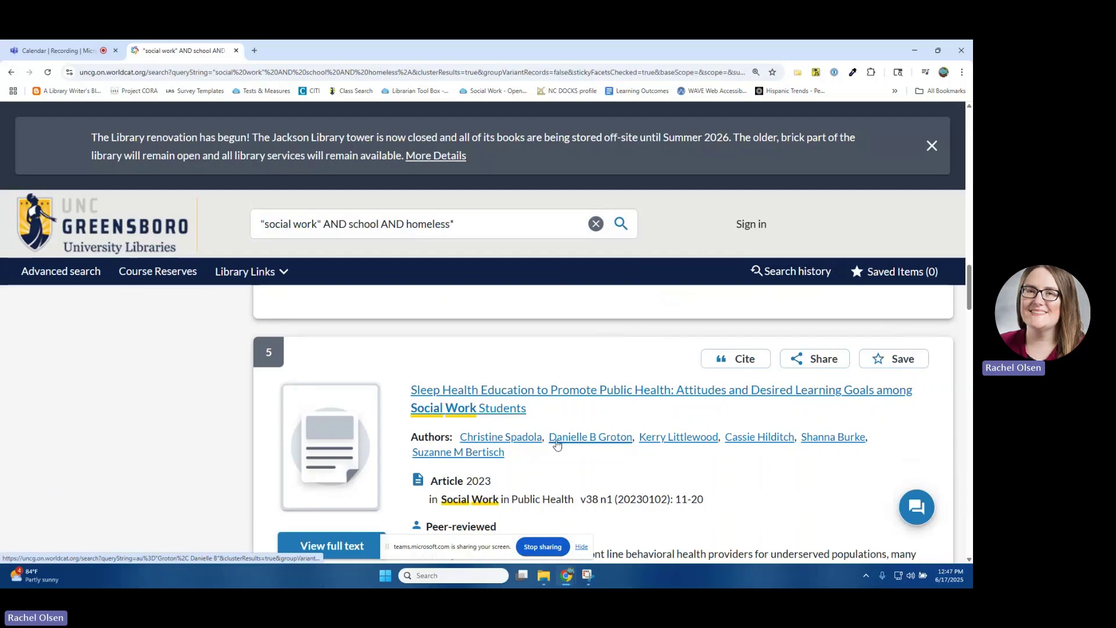
pyautogui.scroll(-1, 555, 445)
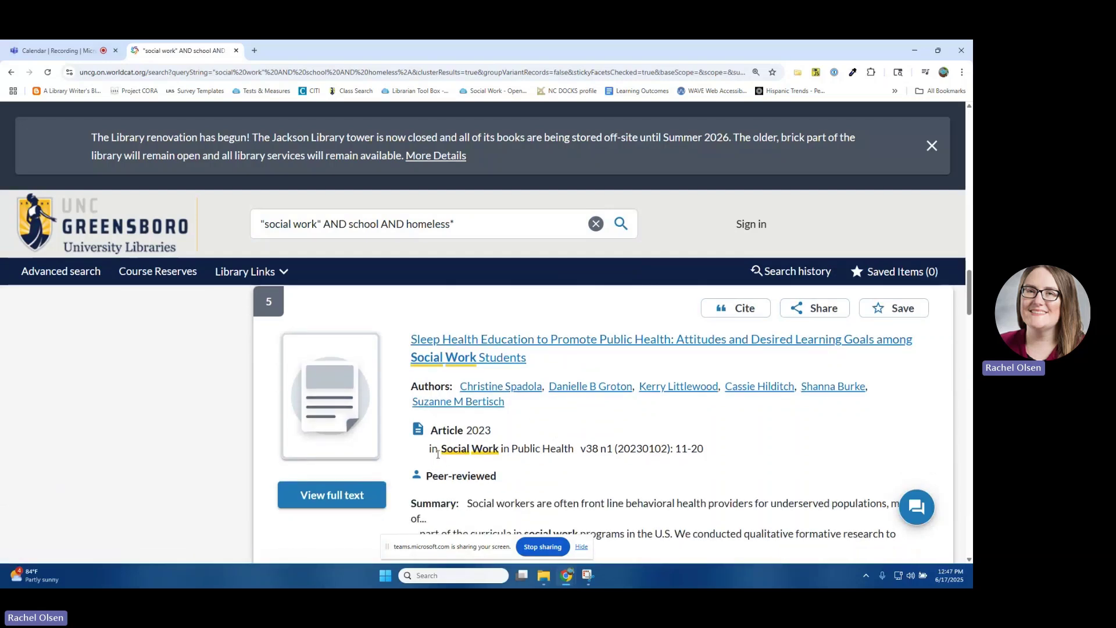
# - Examine the fifth article's journal title, publication year and expanded summary
pyautogui.moveTo(443, 448); pyautogui.dragTo(572, 452)
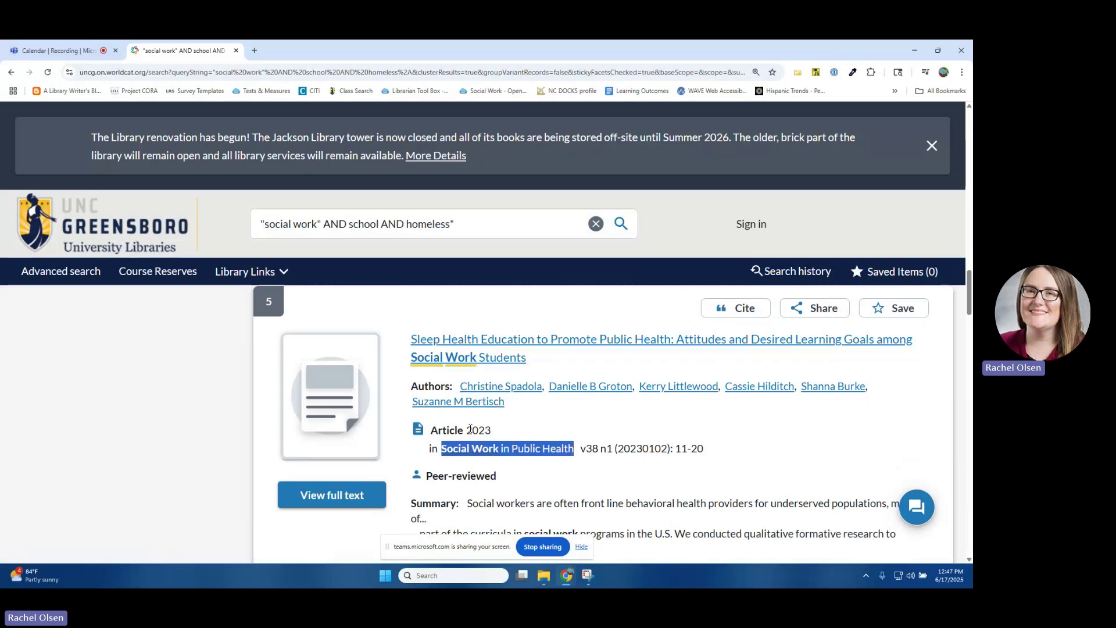
pyautogui.moveTo(430, 430); pyautogui.dragTo(475, 429)
pyautogui.click(659, 474)
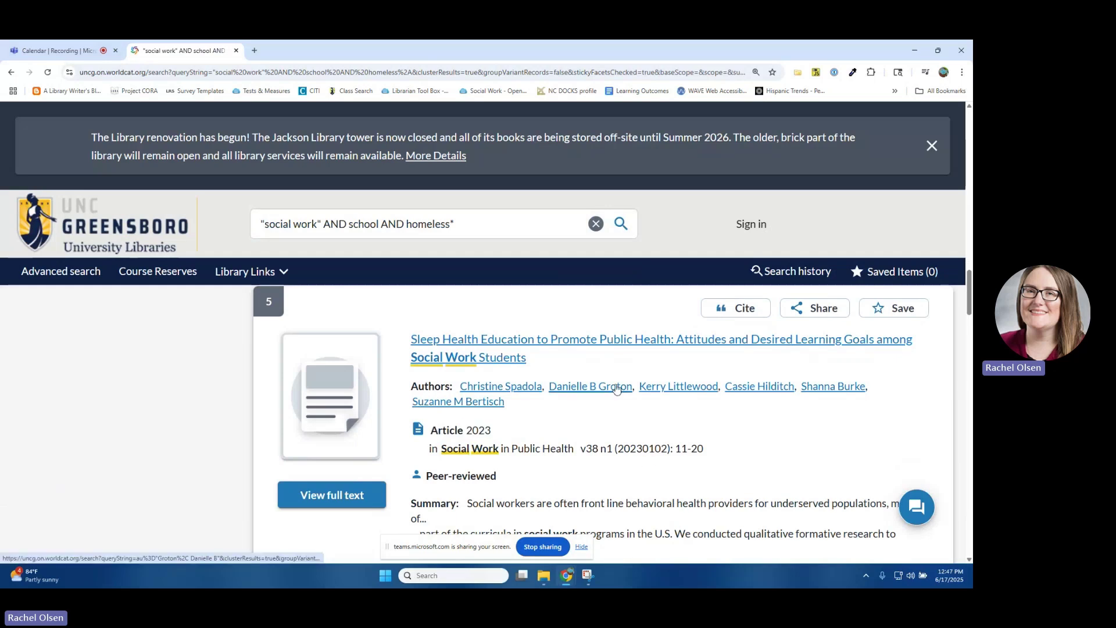
pyautogui.scroll(-1, 616, 388)
pyautogui.click(459, 504)
pyautogui.scroll(-3, 502, 495)
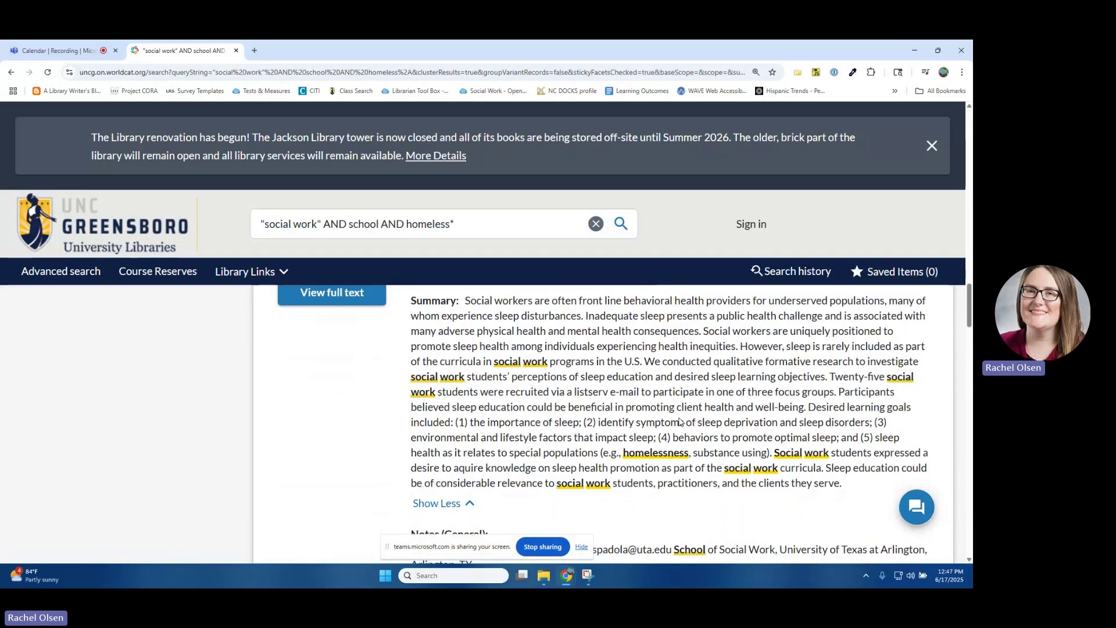
pyautogui.scroll(1, 679, 421)
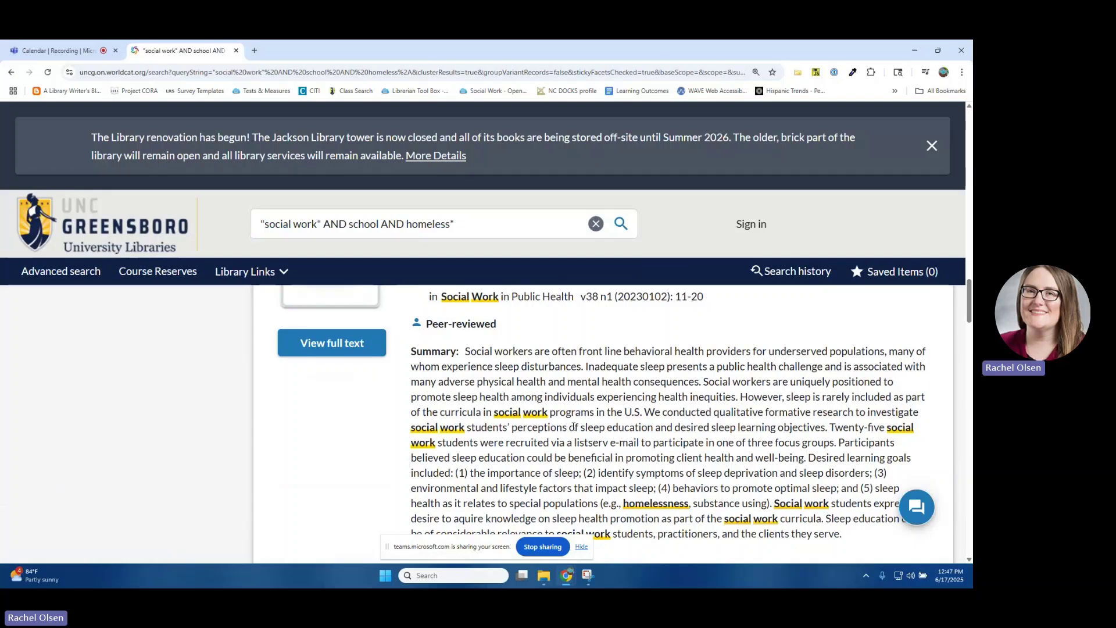
pyautogui.scroll(-2, 372, 411)
pyautogui.scroll(2, 378, 414)
pyautogui.scroll(3, 599, 395)
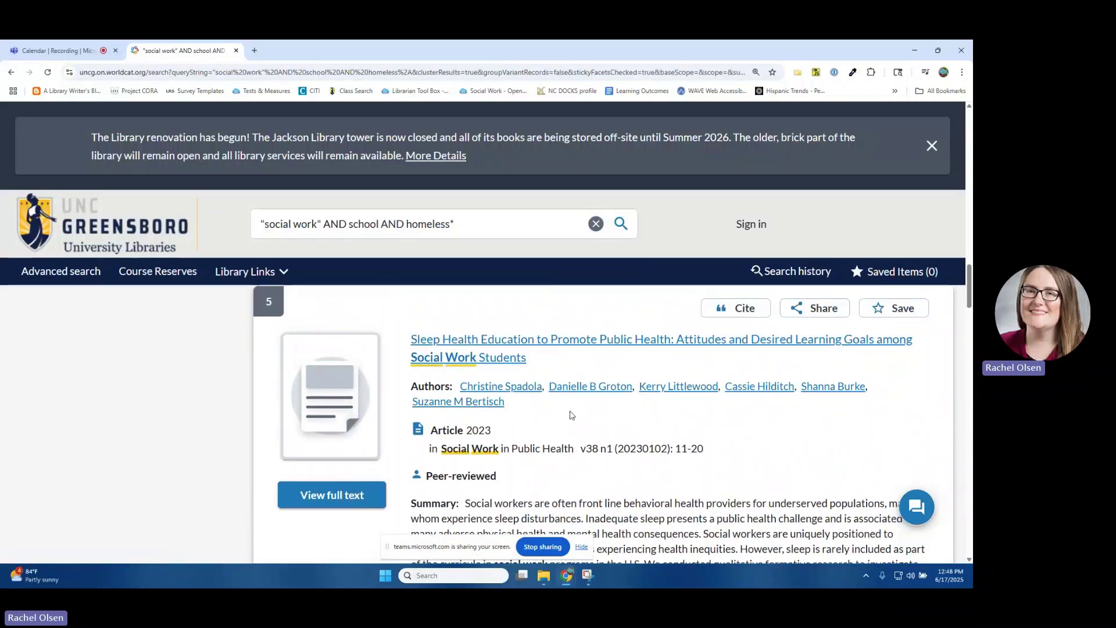
# - Open the fifth article's full text through the Taylor & Francis provider, dismiss the cookie notice and open the PDF version
pyautogui.click(315, 497)
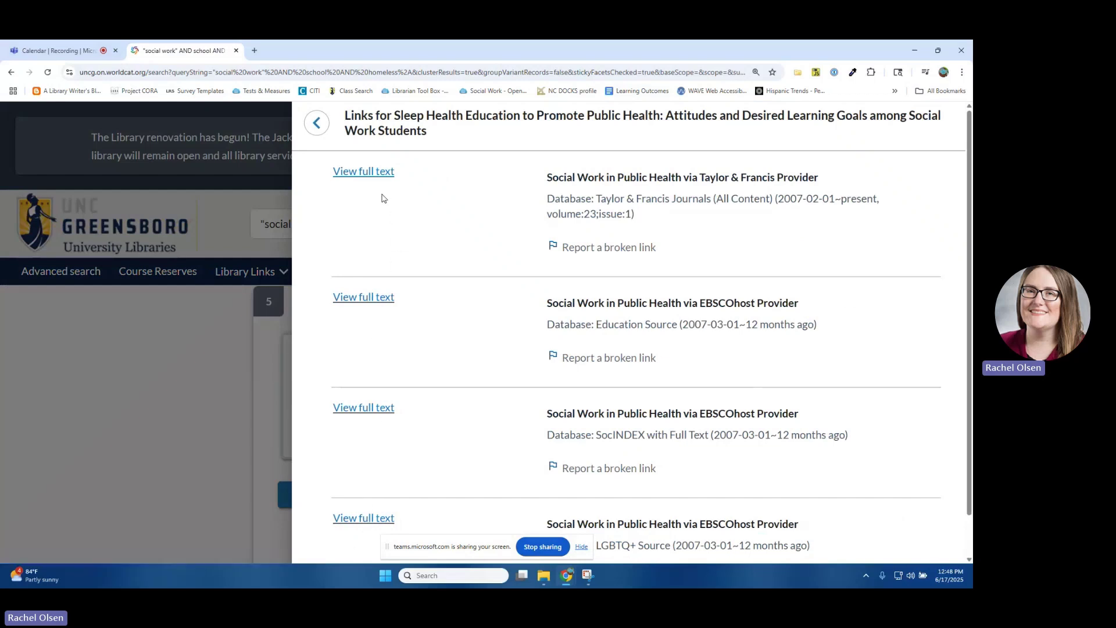
pyautogui.click(382, 174)
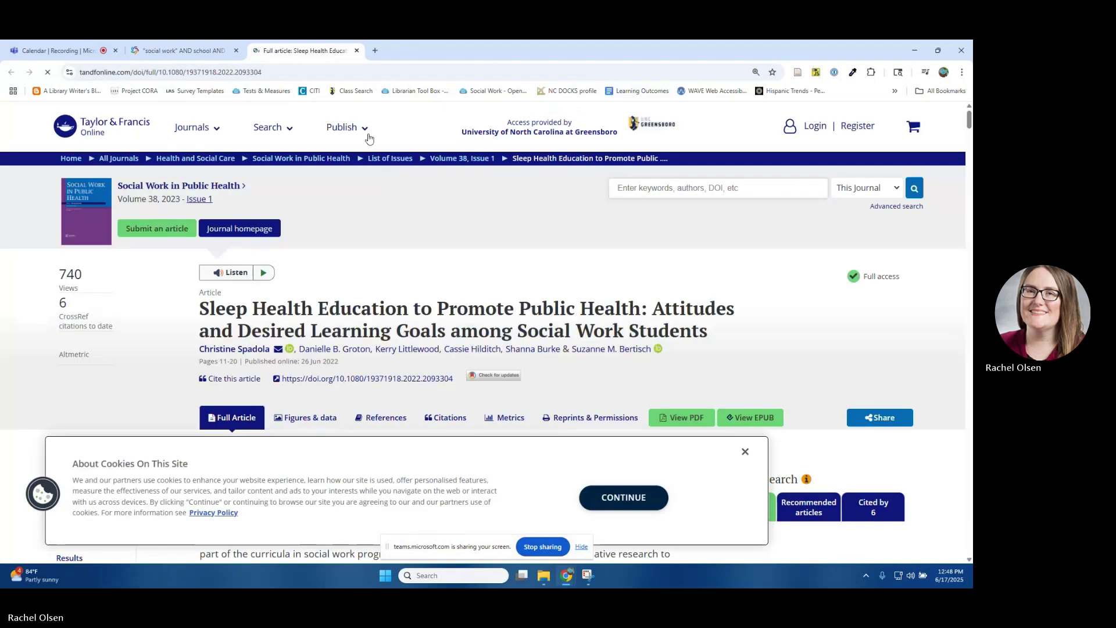
pyautogui.click(745, 452)
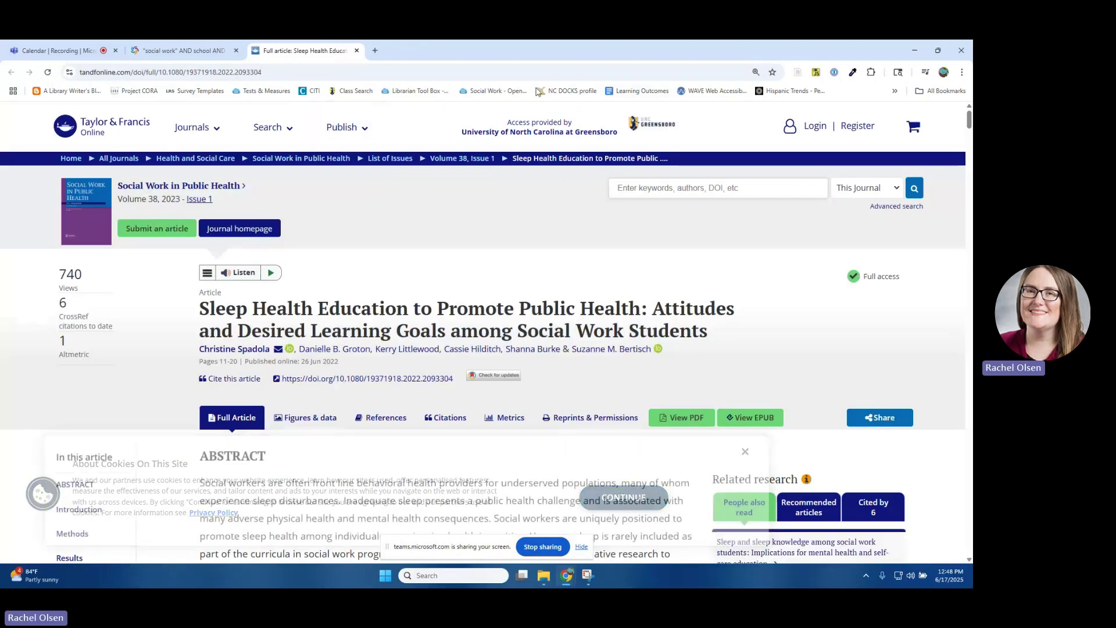
pyautogui.scroll(-1, 485, 330)
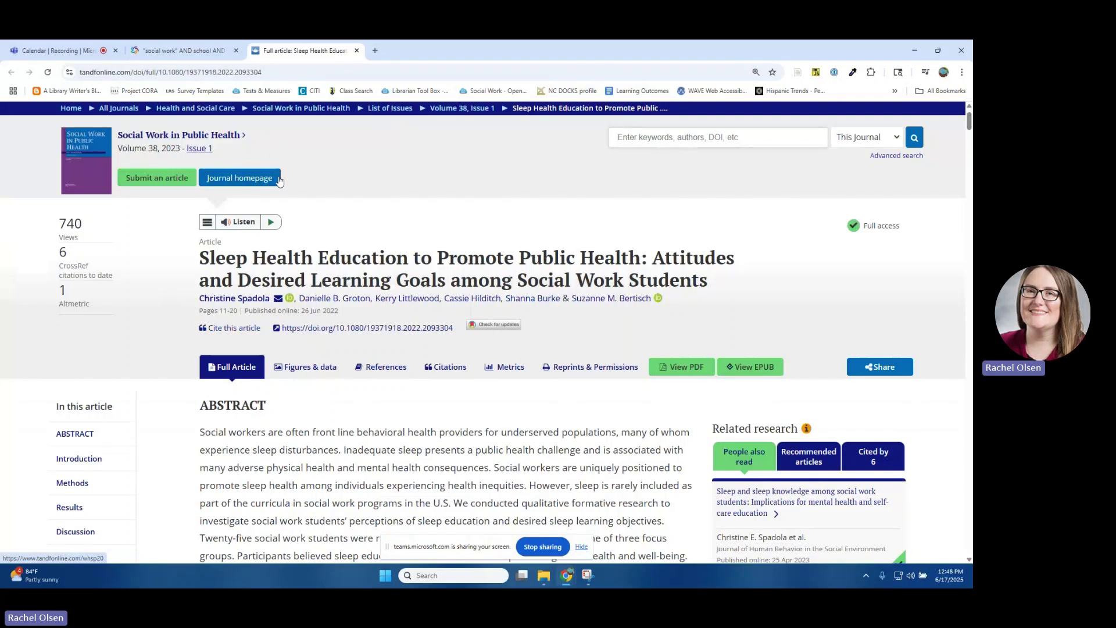
pyautogui.click(681, 377)
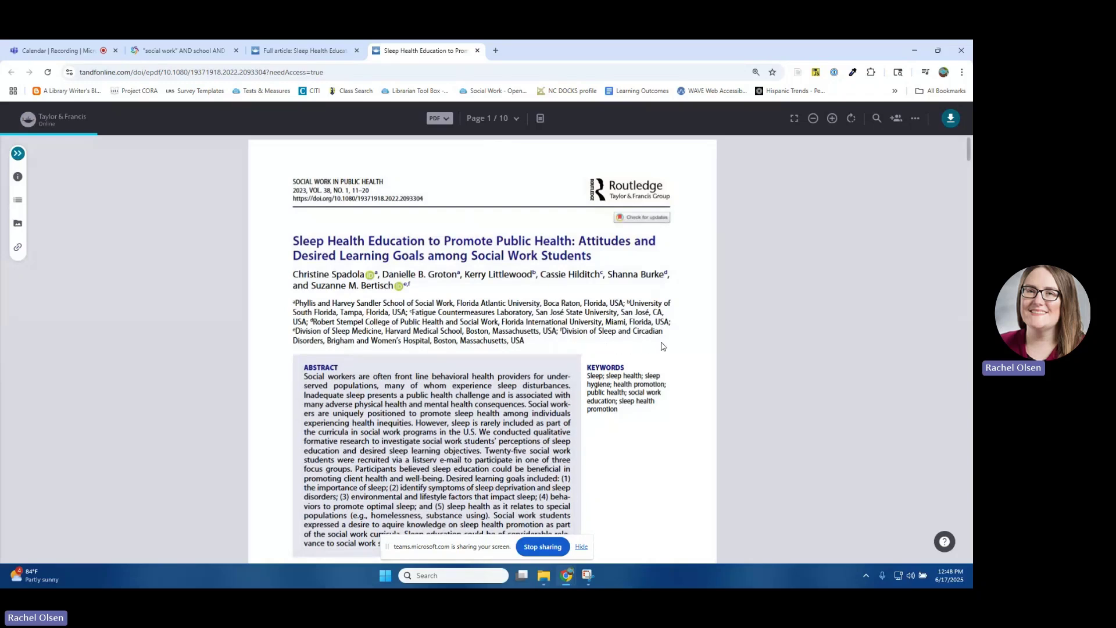
# - Skim the PDF's introduction, methods and results sections, including the demographic characteristics table
pyautogui.scroll(-5, 372, 359)
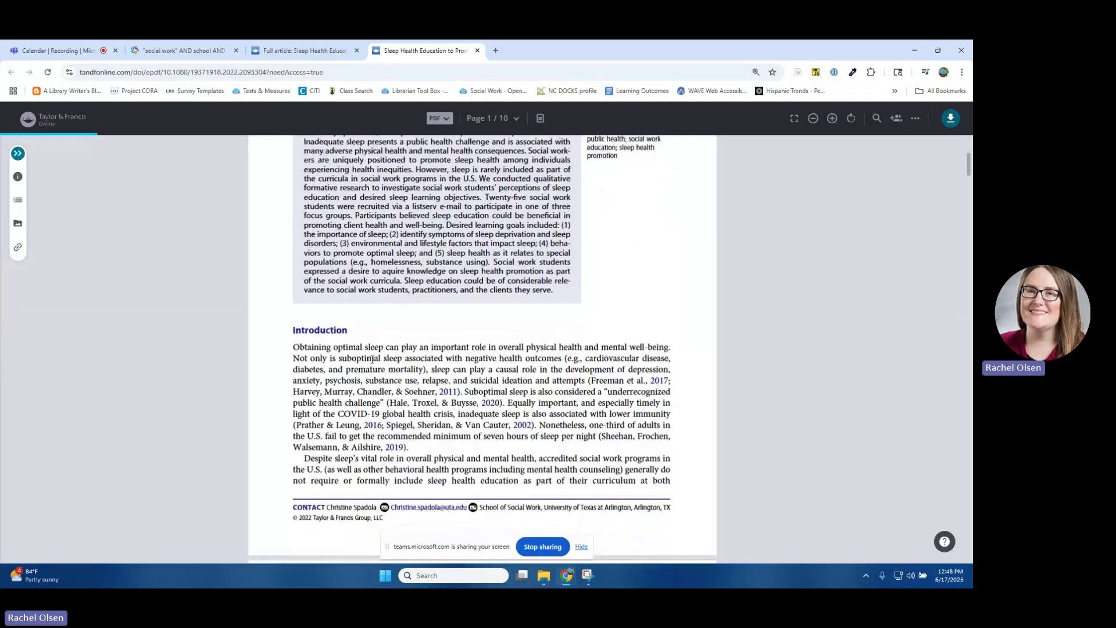
pyautogui.scroll(-1, 372, 359)
pyautogui.scroll(-11, 440, 350)
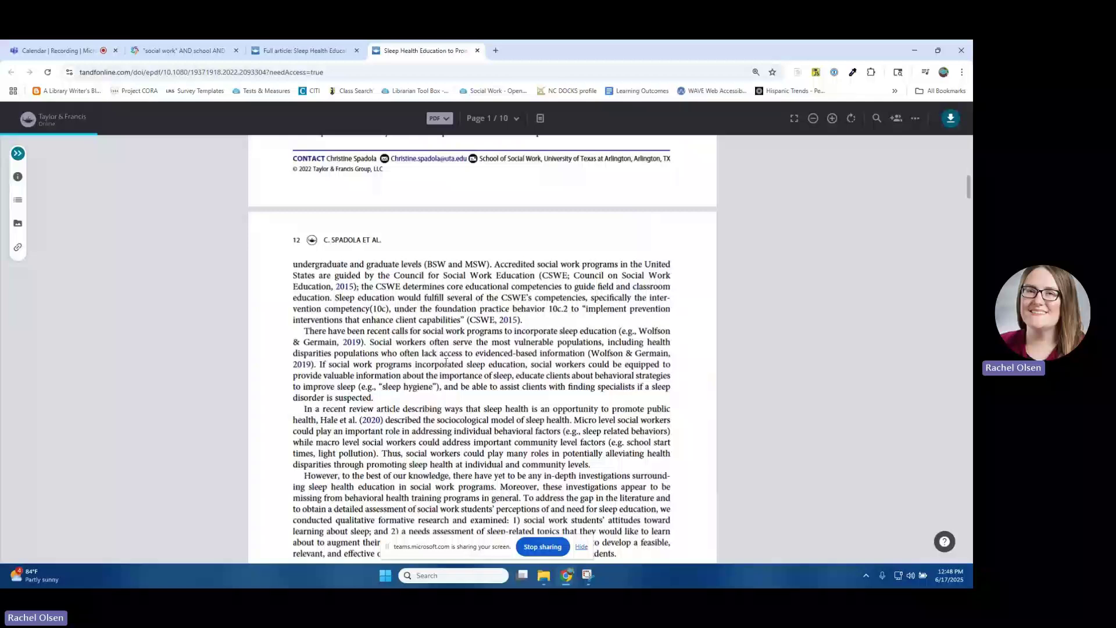
pyautogui.scroll(-1, 426, 351)
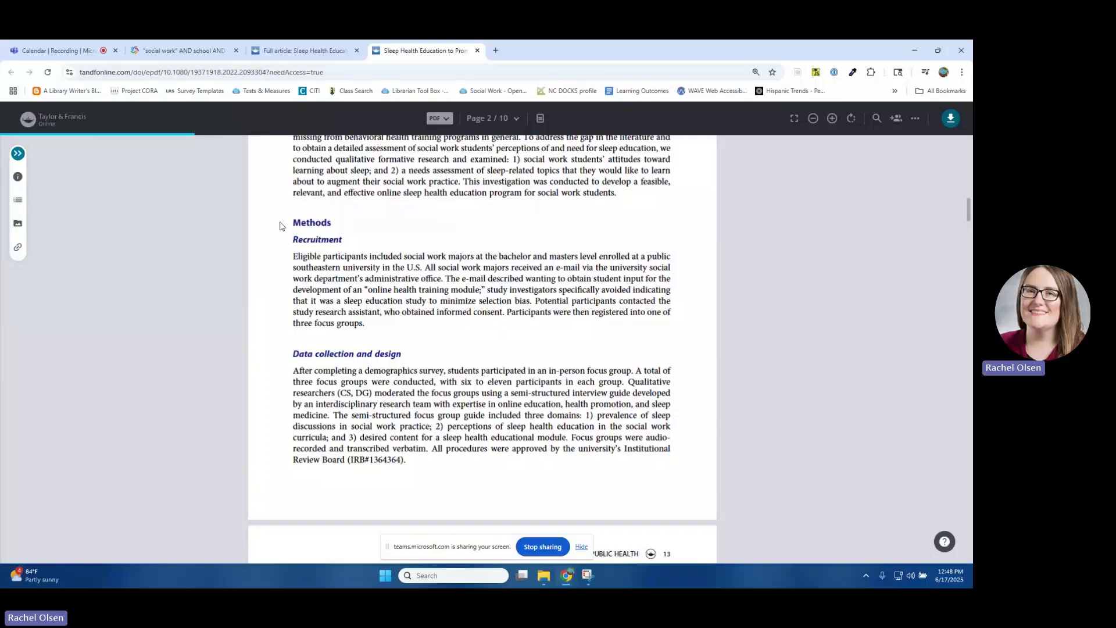
pyautogui.scroll(-6, 412, 180)
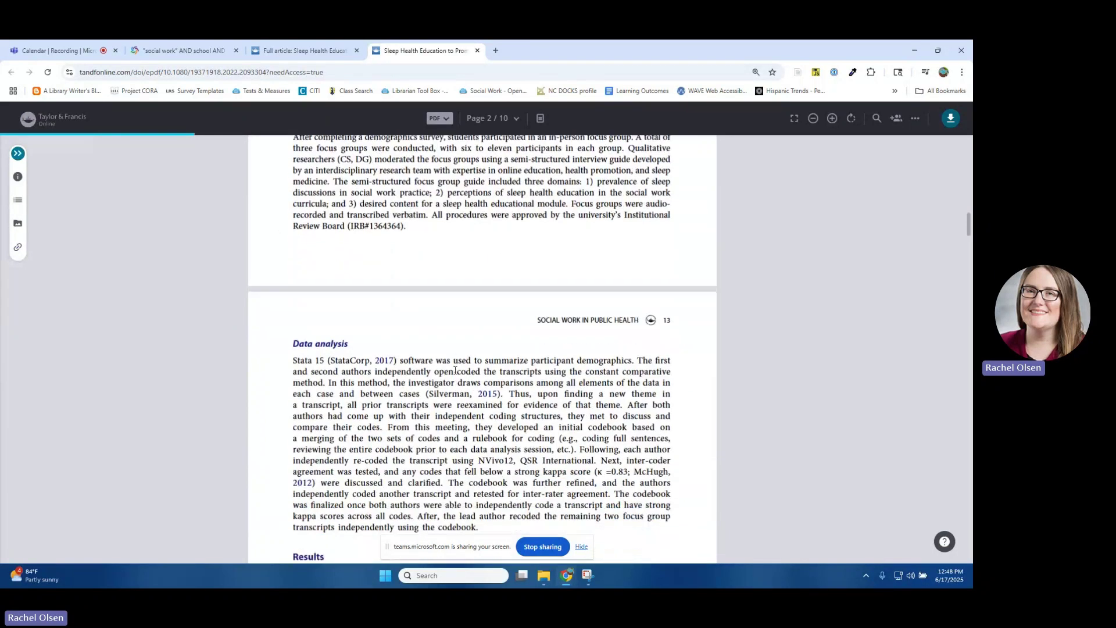
pyautogui.scroll(-7, 448, 286)
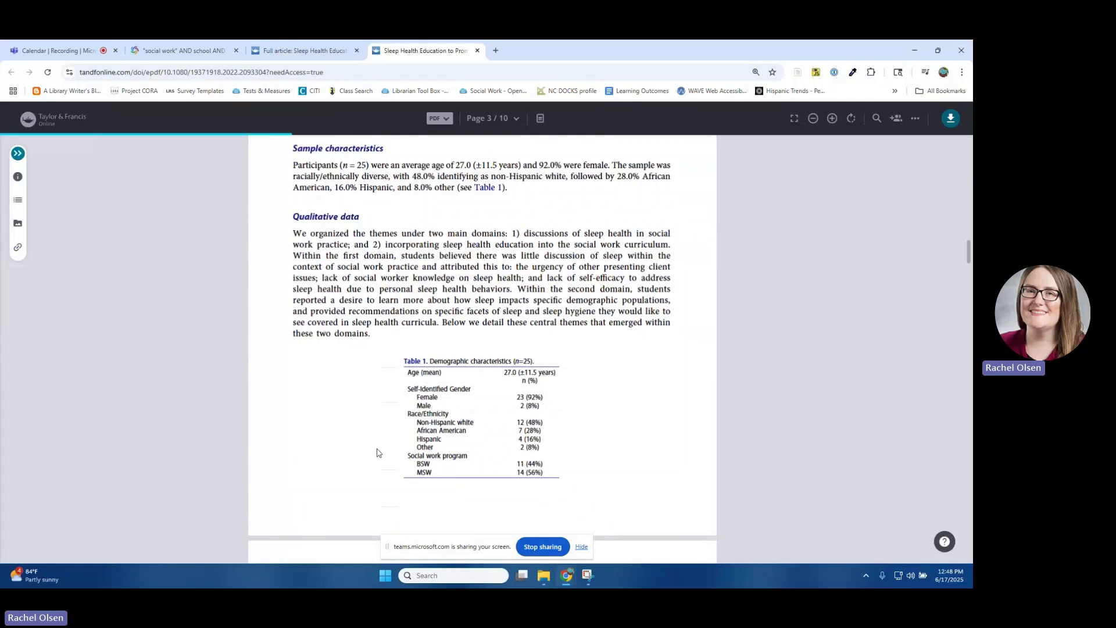
pyautogui.scroll(-15, 377, 453)
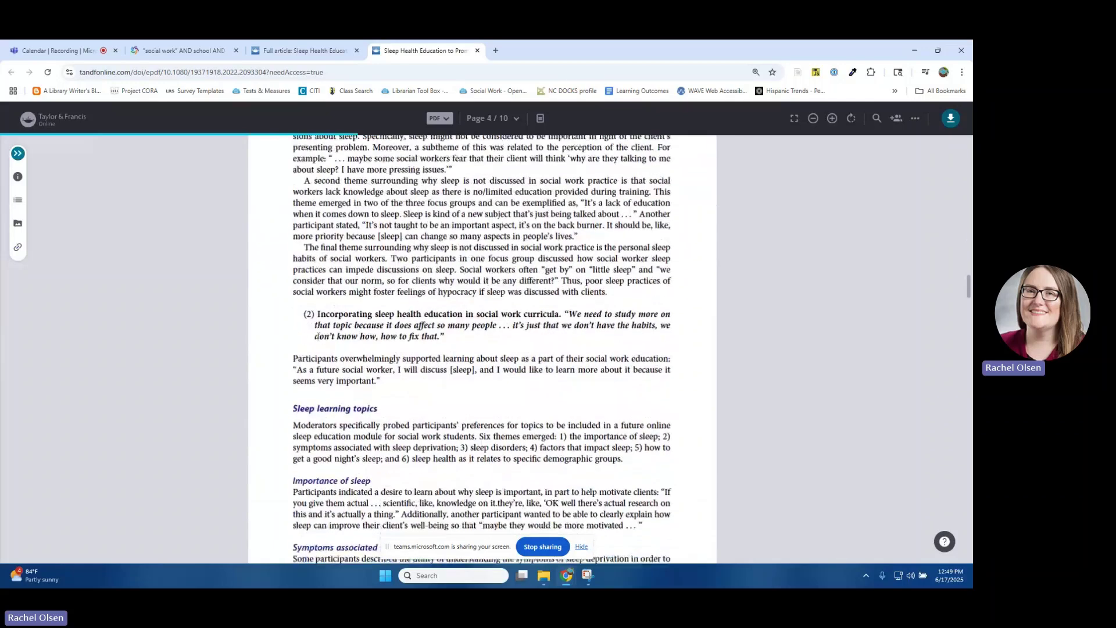
pyautogui.scroll(-8, 317, 336)
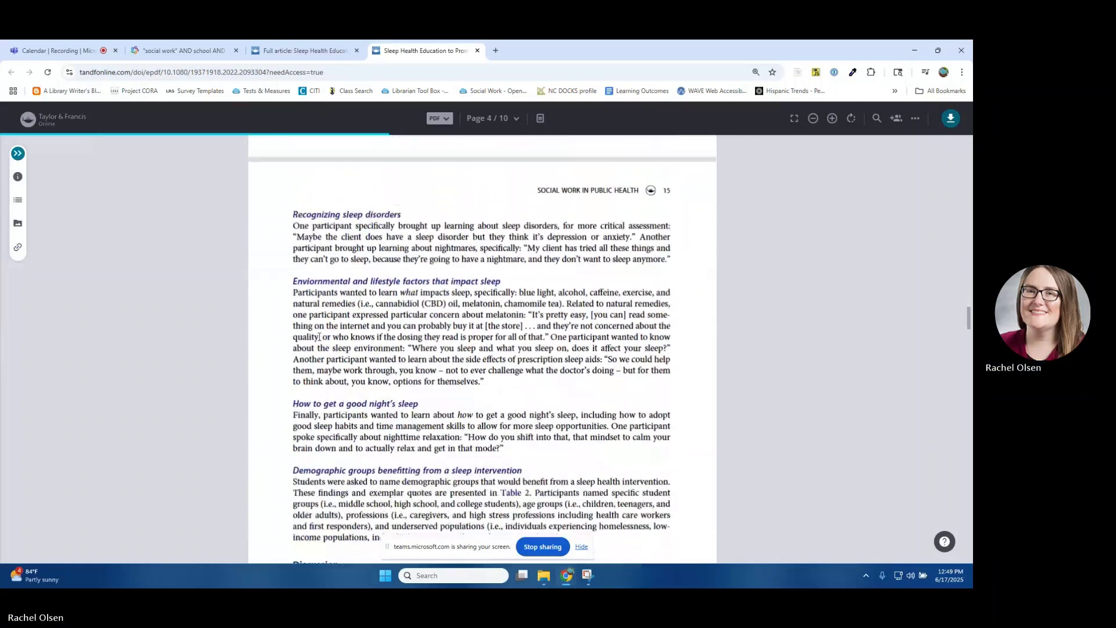
# - Examine the article's discussion section, the demographic groups table, the COM-B model figure and the reference list
pyautogui.scroll(-5, 319, 337)
pyautogui.moveTo(293, 249); pyautogui.dragTo(671, 458)
pyautogui.click(222, 273)
pyautogui.scroll(-1, 684, 340)
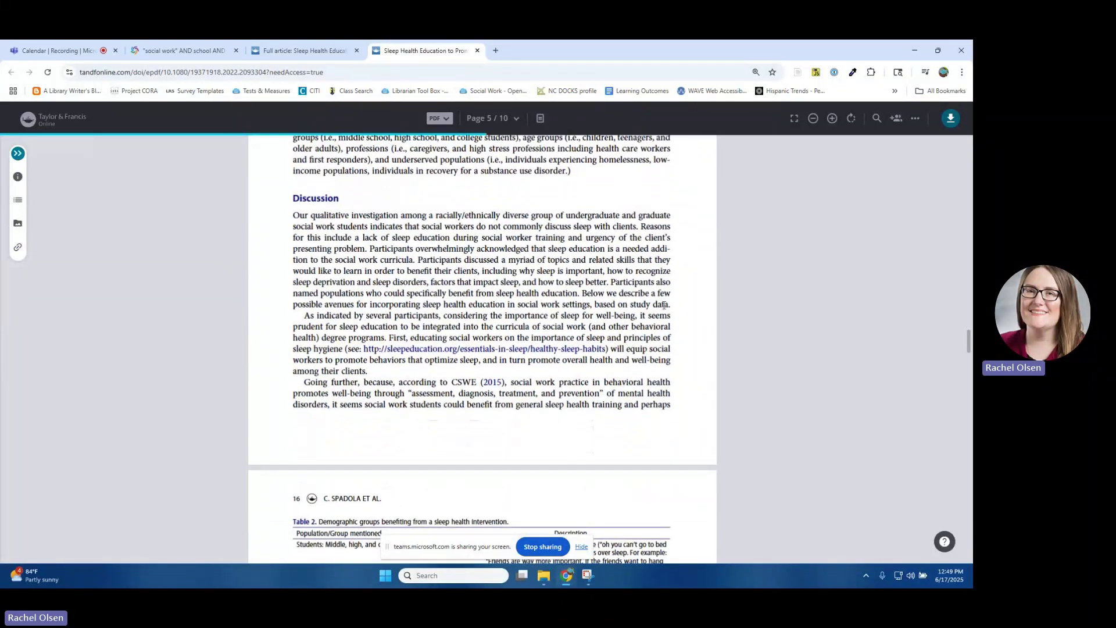
pyautogui.scroll(-6, 664, 304)
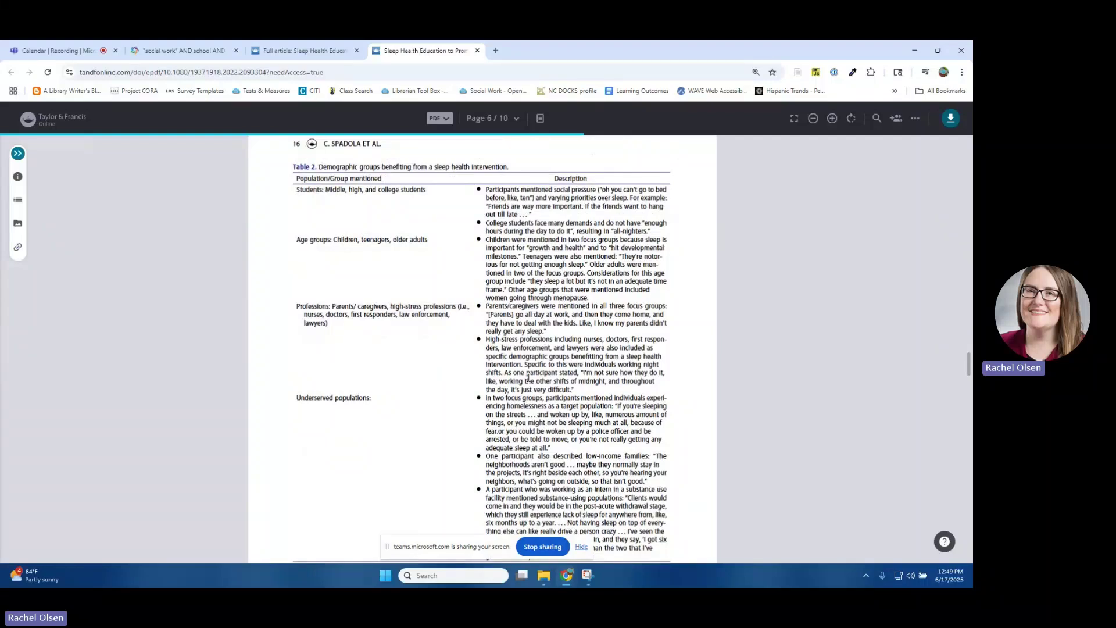
pyautogui.scroll(-4, 529, 372)
pyautogui.scroll(-10, 555, 366)
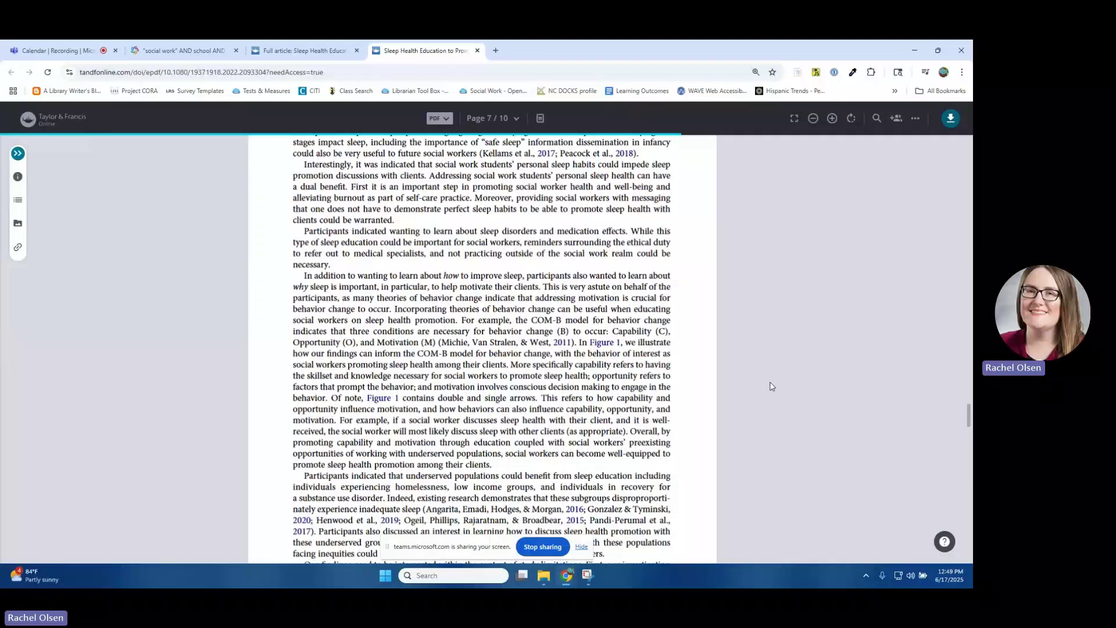
pyautogui.scroll(-6, 771, 385)
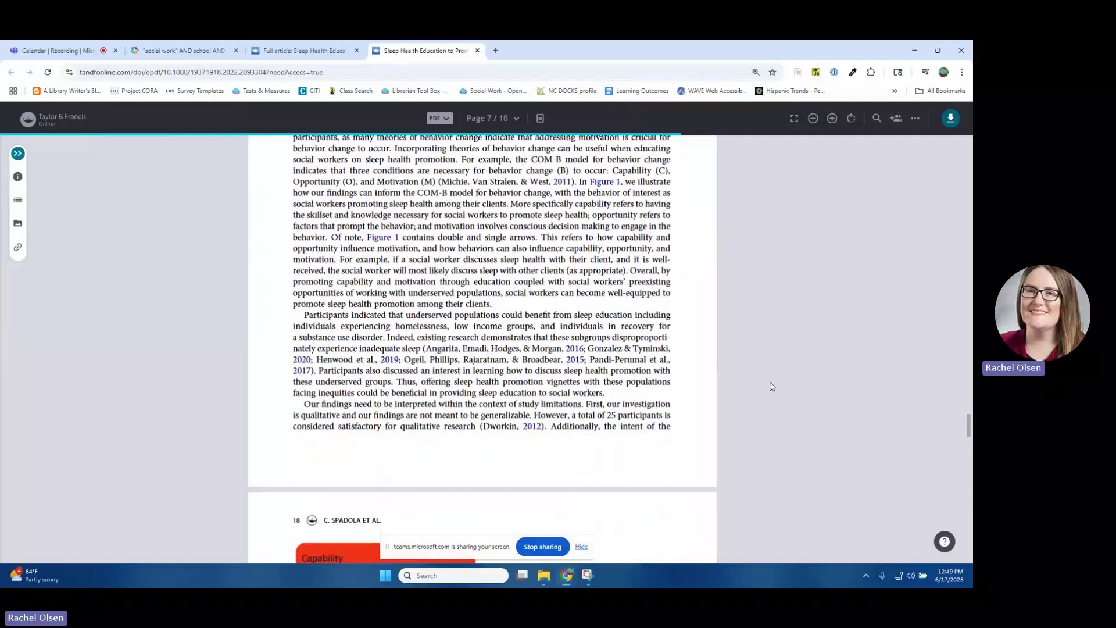
pyautogui.scroll(-2, 770, 382)
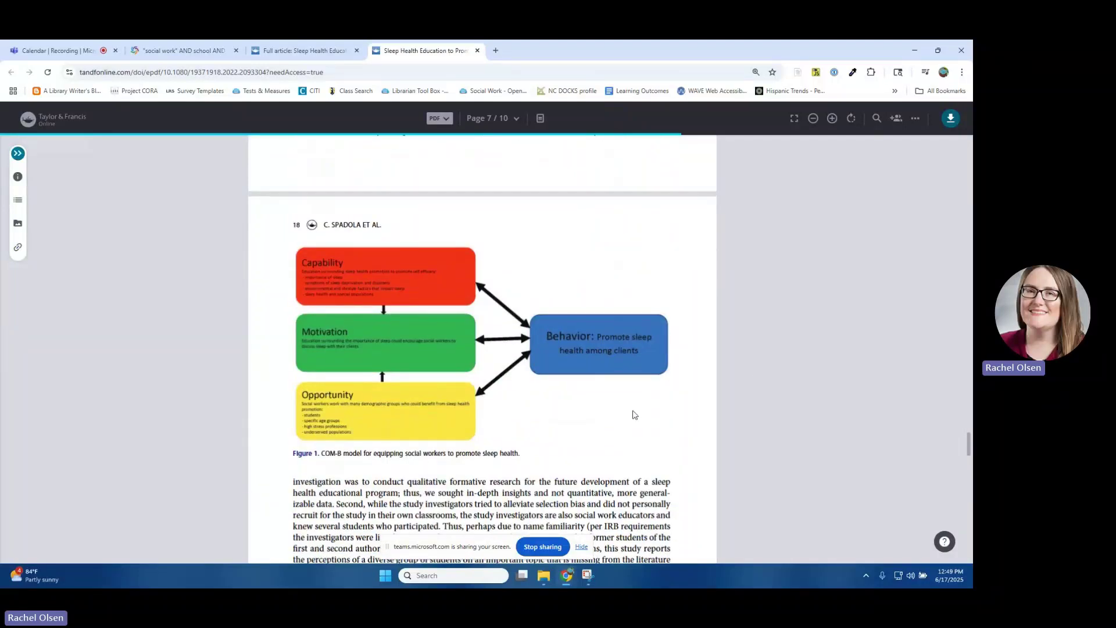
pyautogui.scroll(-5, 633, 415)
pyautogui.scroll(-3, 639, 411)
pyautogui.scroll(-4, 746, 384)
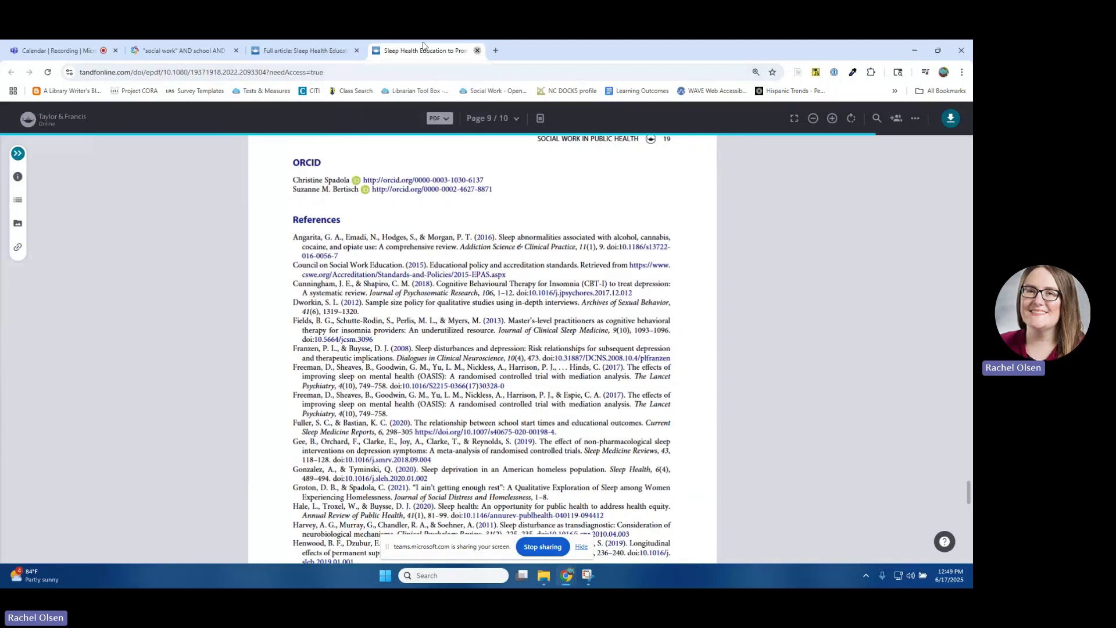
# - Close the PDF and full article tabs, leave the full-text links and return to the University Libraries homepage
pyautogui.click(477, 51)
pyautogui.click(357, 51)
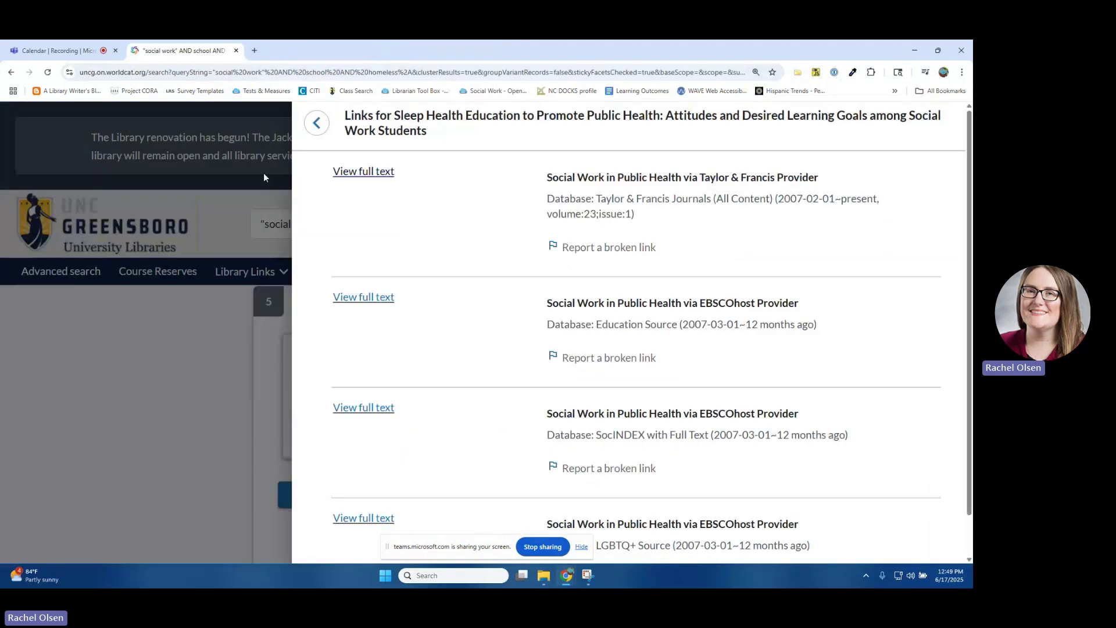
pyautogui.click(316, 123)
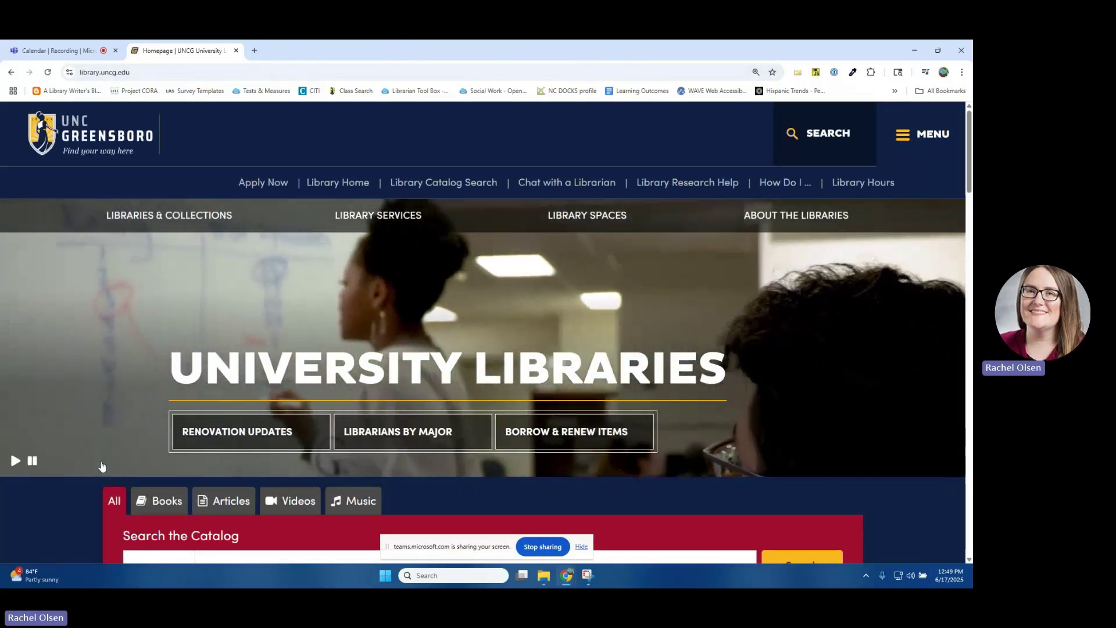
# - Enter the catalog keyword query "social work" AND school AND "food insecurity"
pyautogui.scroll(-3, 299, 229)
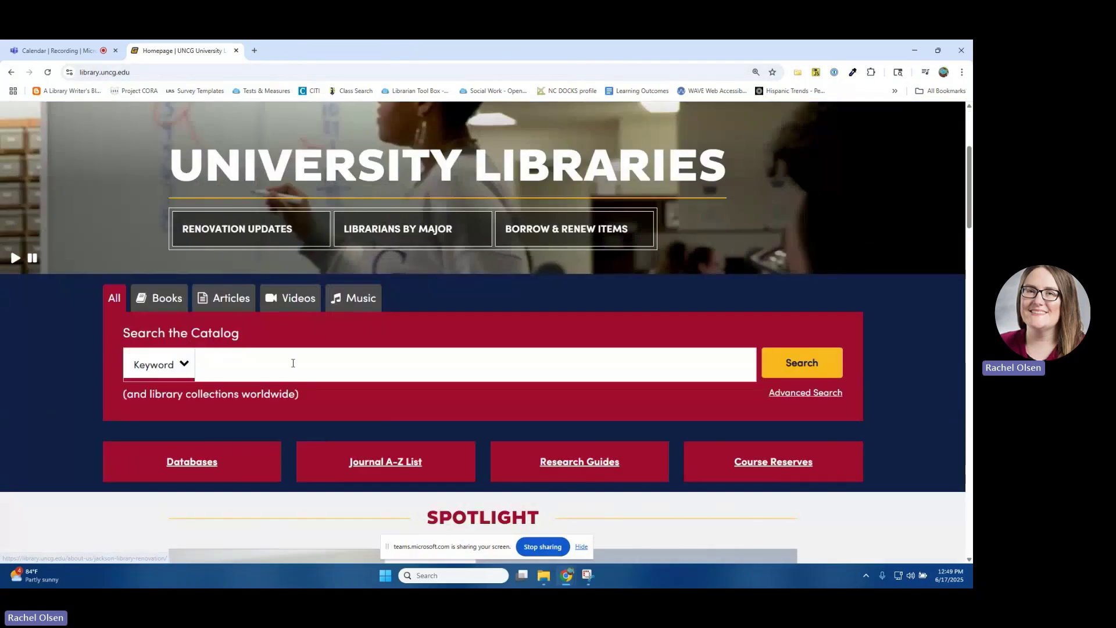
pyautogui.click(291, 364)
pyautogui.write('"')
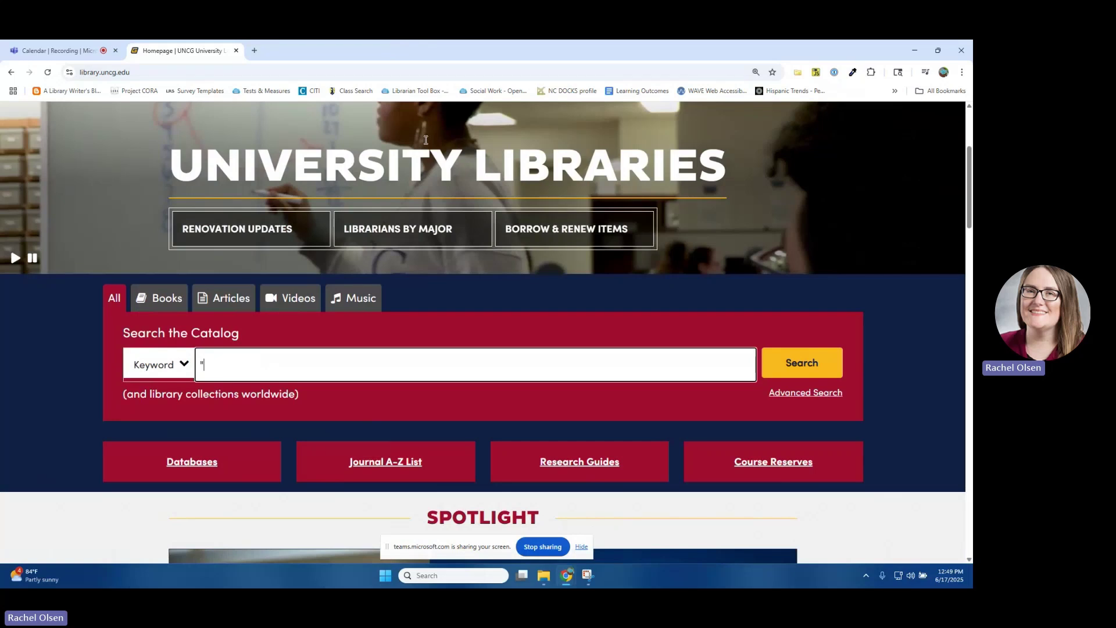
pyautogui.write('social work" AND school AND ')
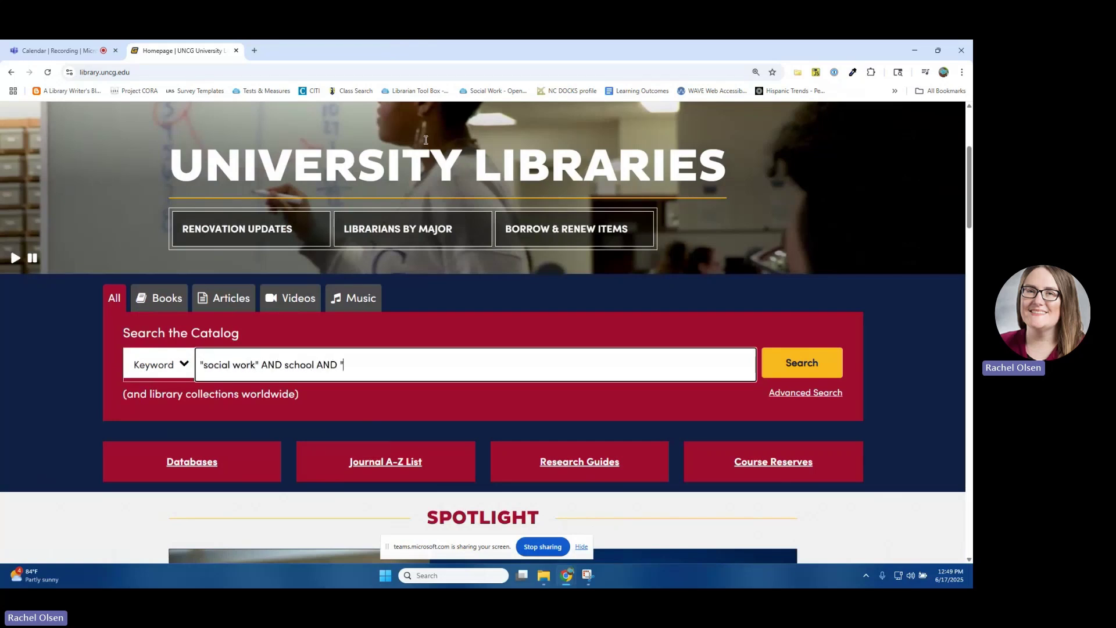
pyautogui.write('"food insecurity')
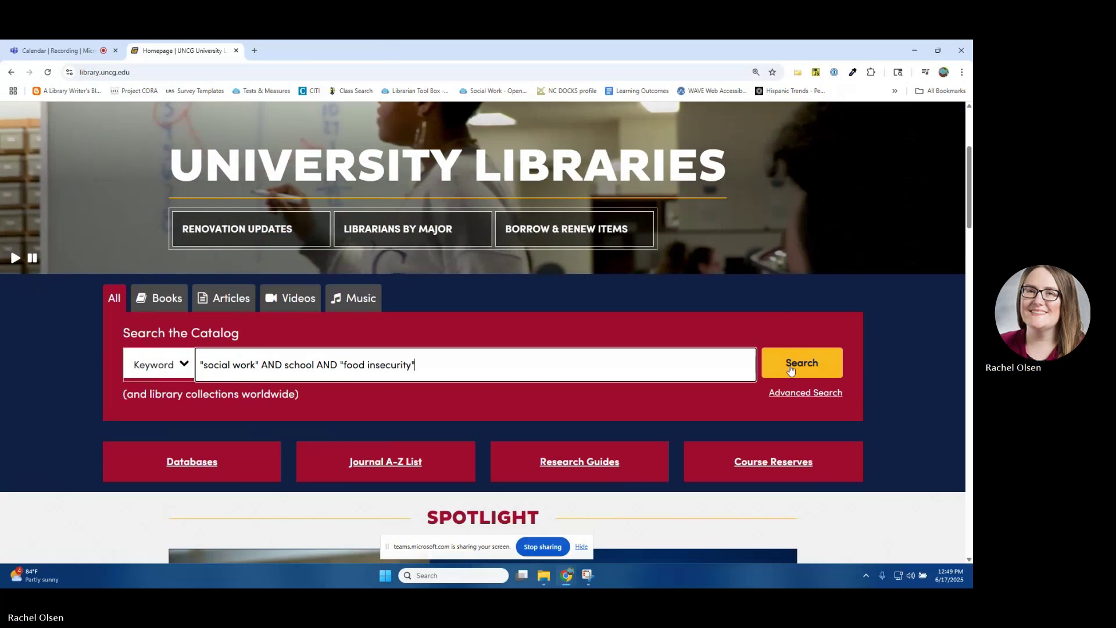
pyautogui.moveTo(201, 365); pyautogui.dragTo(258, 365)
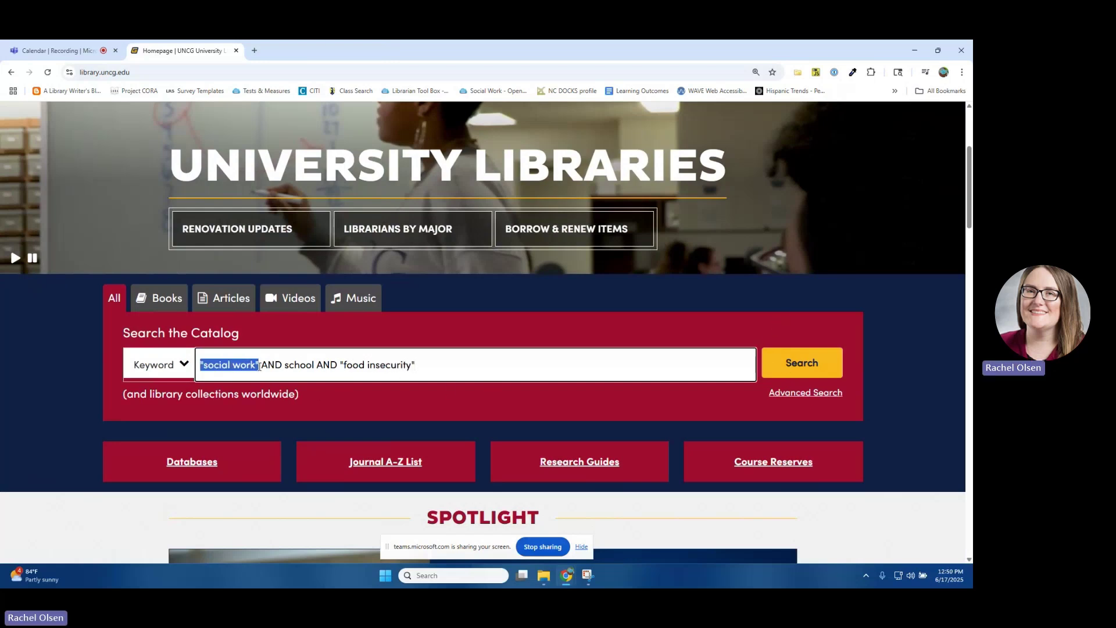
# - Check the query terms and run the catalog search for "social work" AND school AND "food insecurity"
pyautogui.click(291, 366)
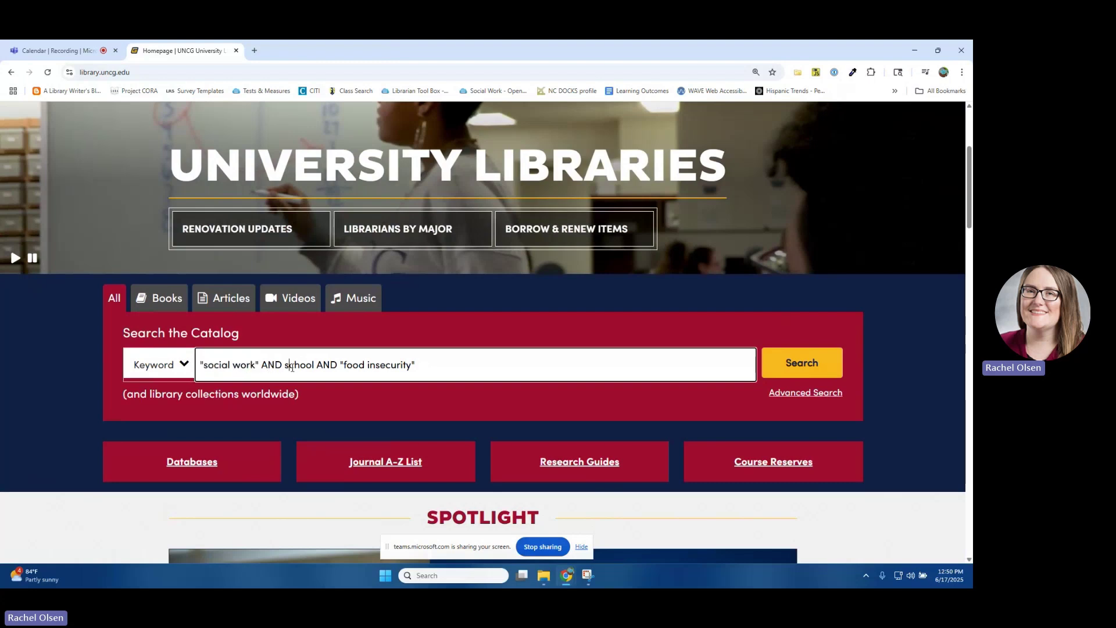
pyautogui.moveTo(341, 366); pyautogui.dragTo(415, 364)
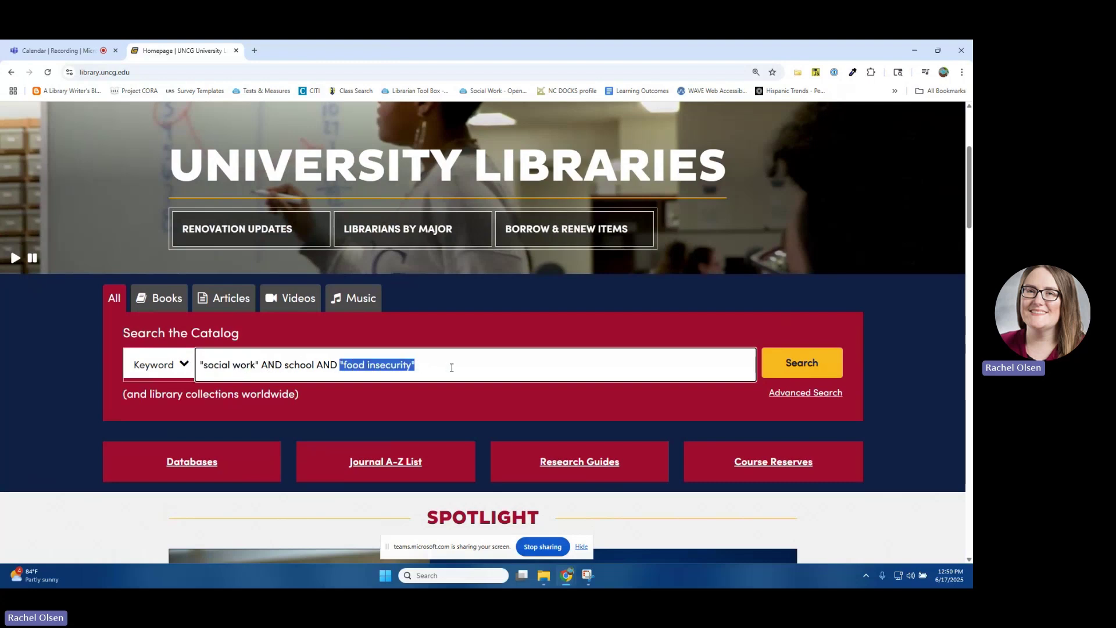
pyautogui.click(795, 361)
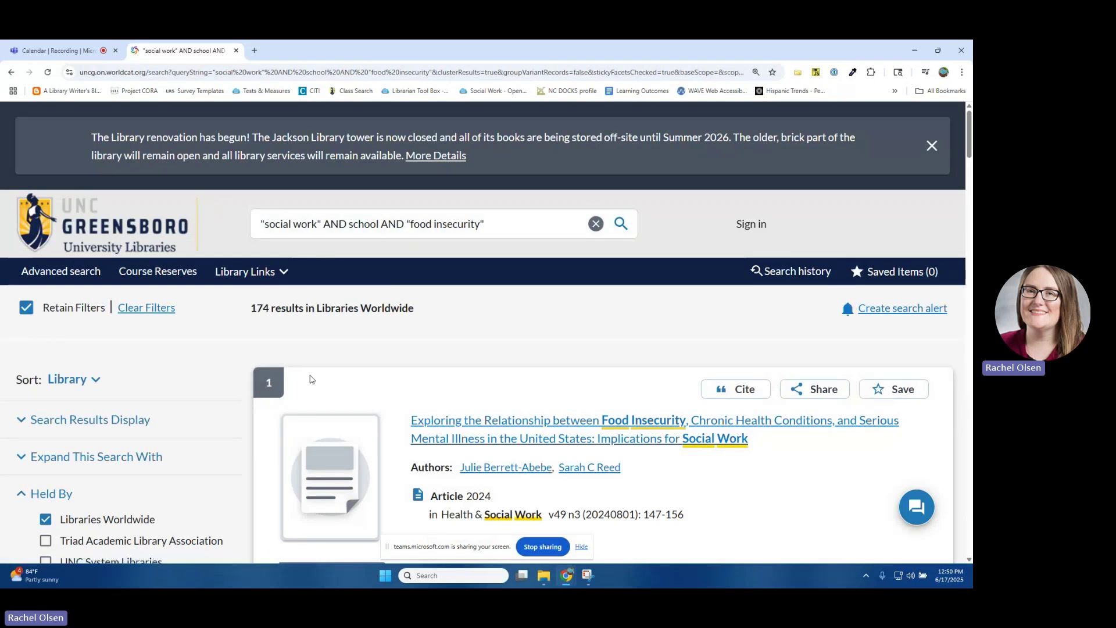
# - Limit the search results to the Article format and to Peer Reviewed content
pyautogui.scroll(-8, 218, 373)
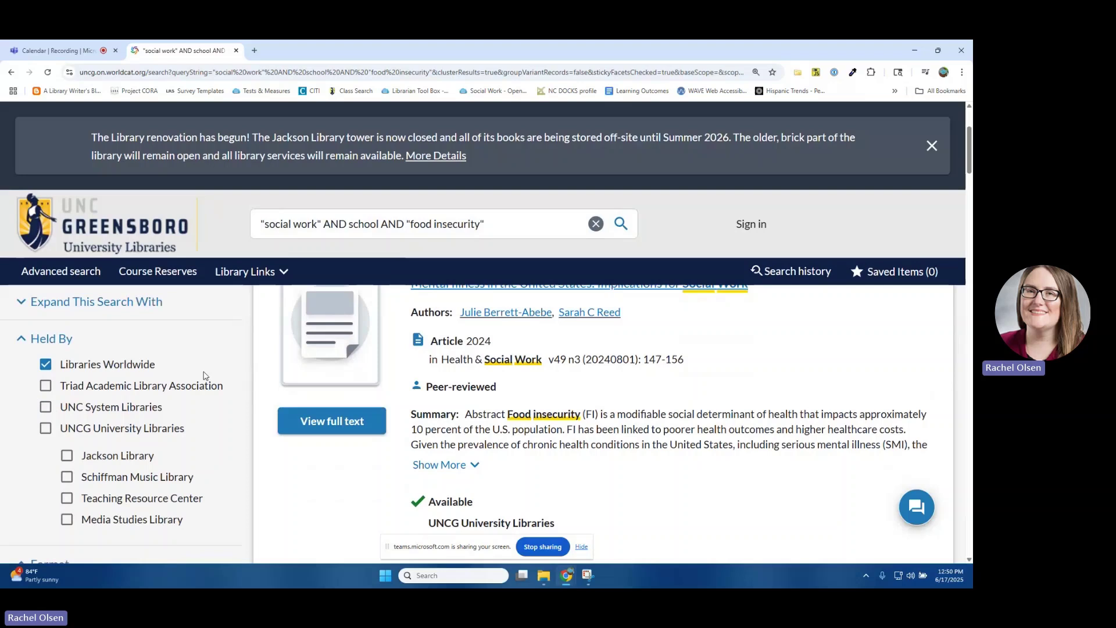
pyautogui.click(67, 384)
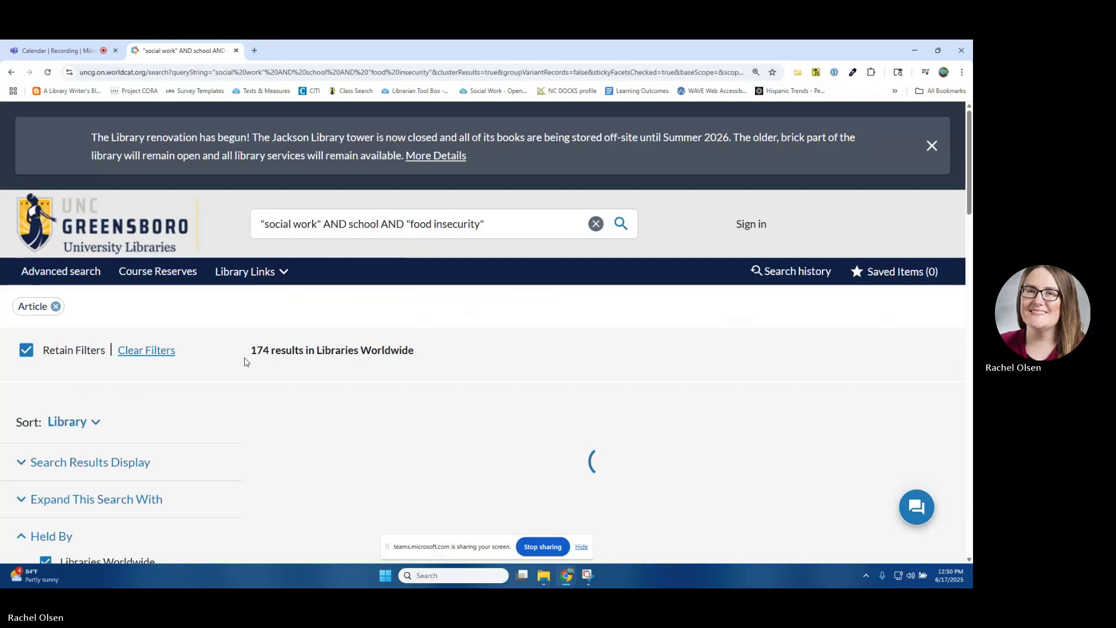
pyautogui.scroll(-15, 244, 361)
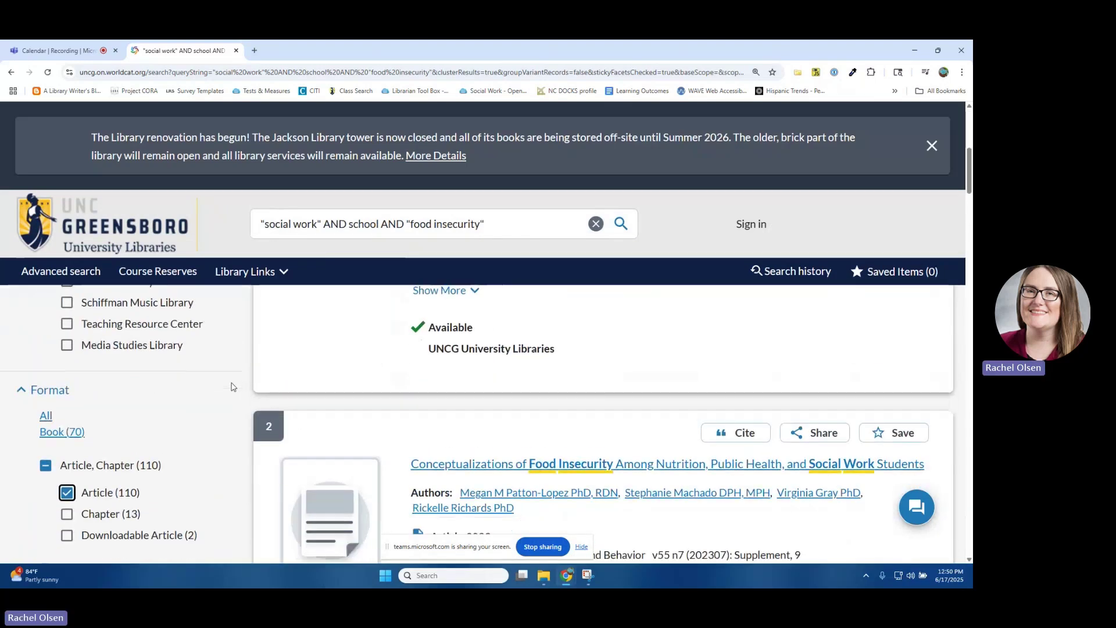
pyautogui.scroll(-1, 202, 386)
pyautogui.scroll(2, 174, 381)
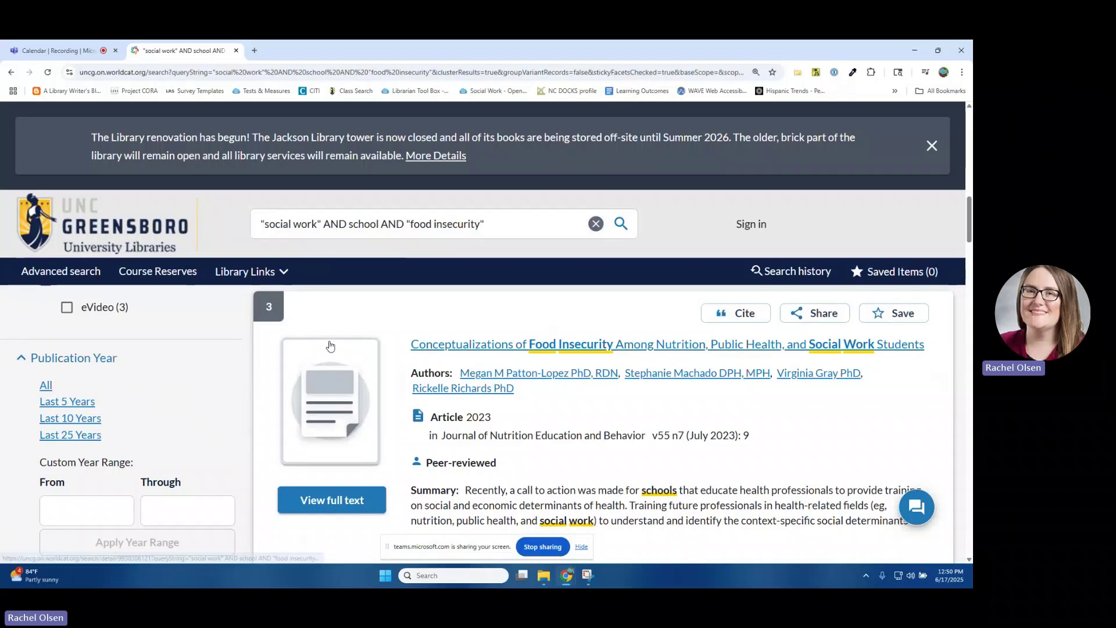
pyautogui.scroll(-5, 199, 405)
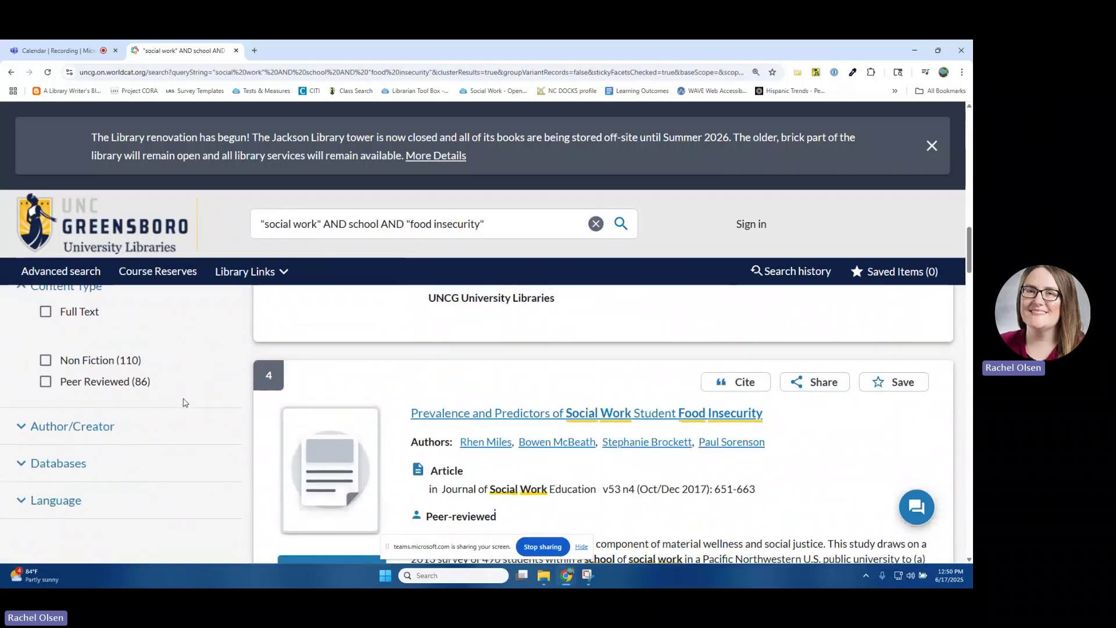
pyautogui.scroll(1, 195, 404)
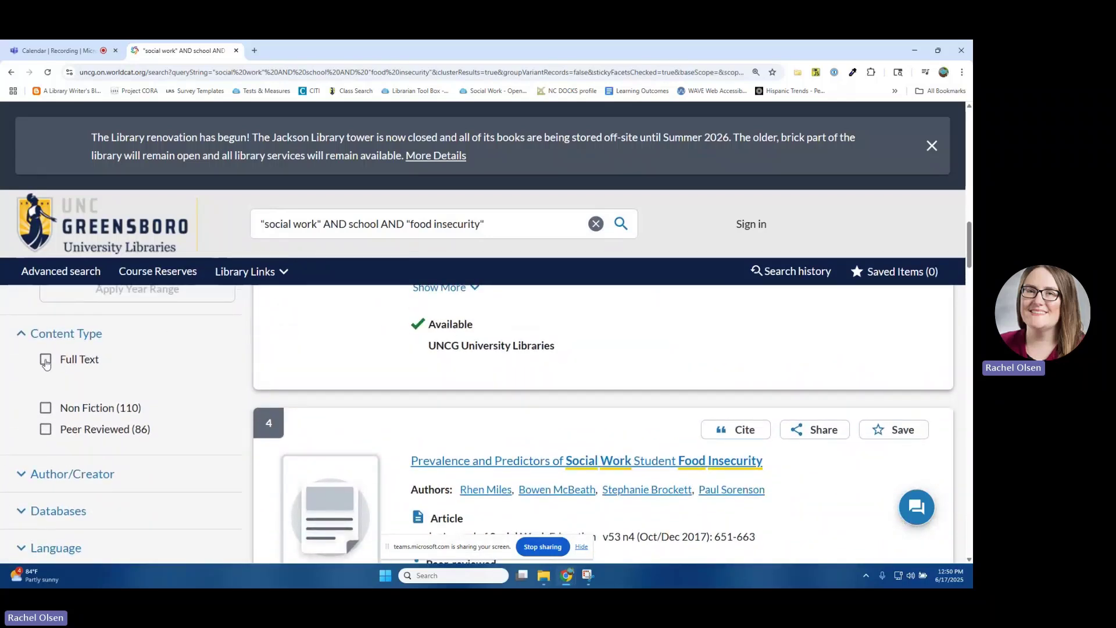
pyautogui.click(46, 430)
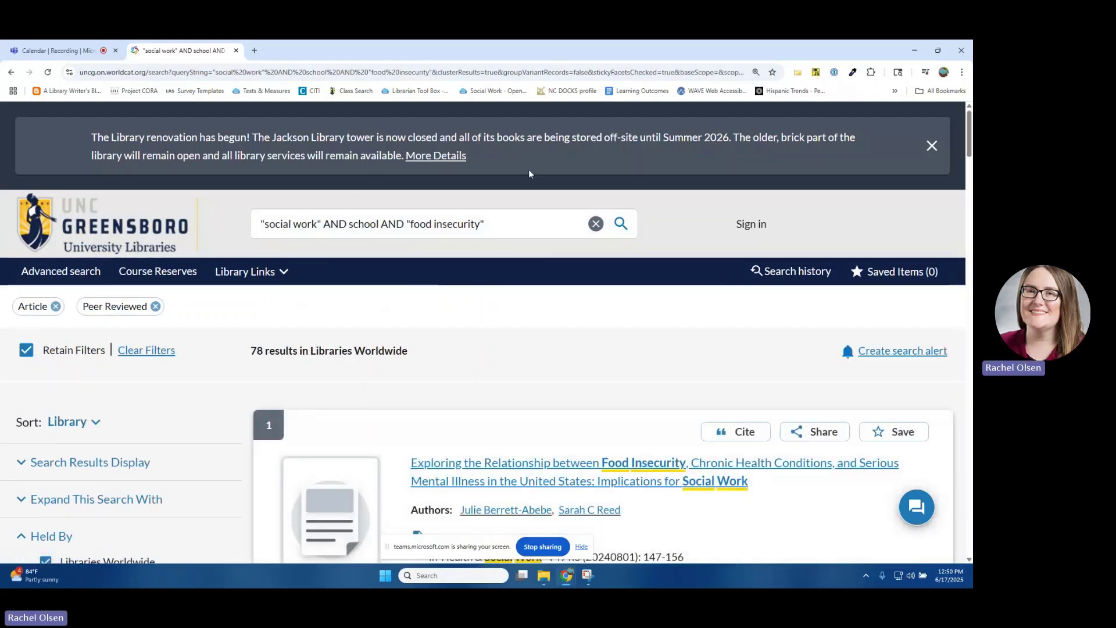
# - Open the full text of the first result, on food insecurity and chronic health conditions, through the Oxford University Press provider
pyautogui.scroll(-1, 583, 333)
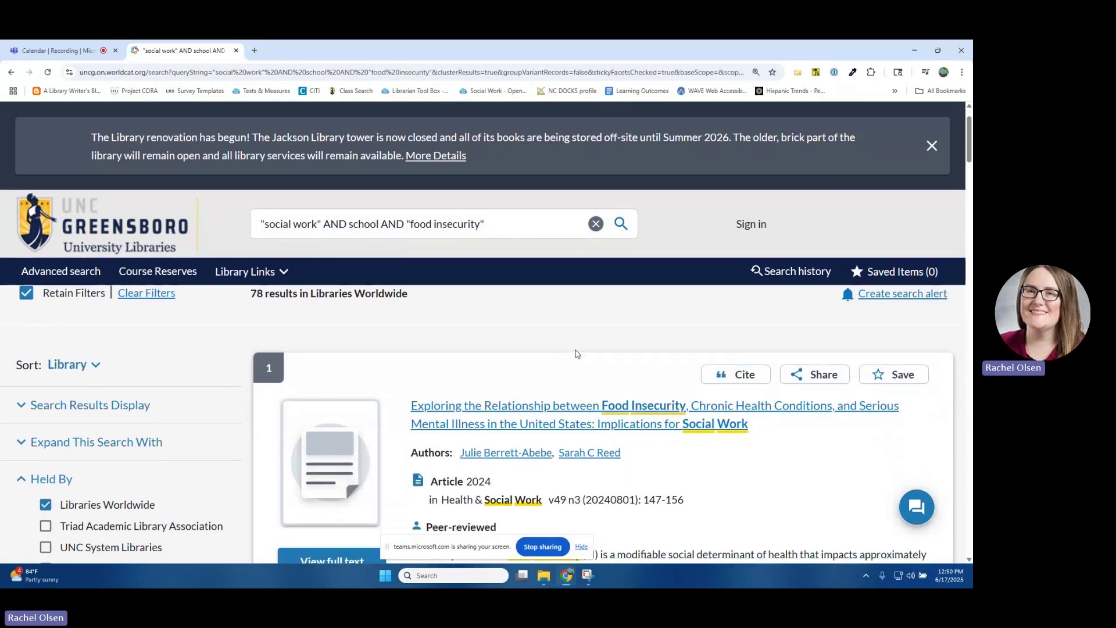
pyautogui.scroll(-2, 577, 354)
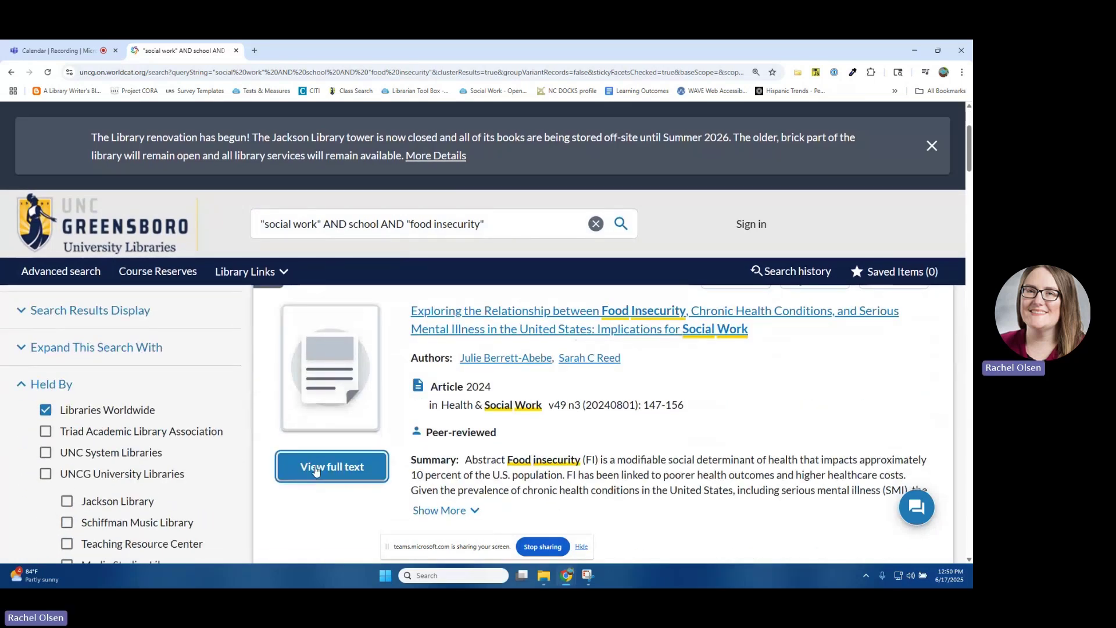
pyautogui.click(315, 469)
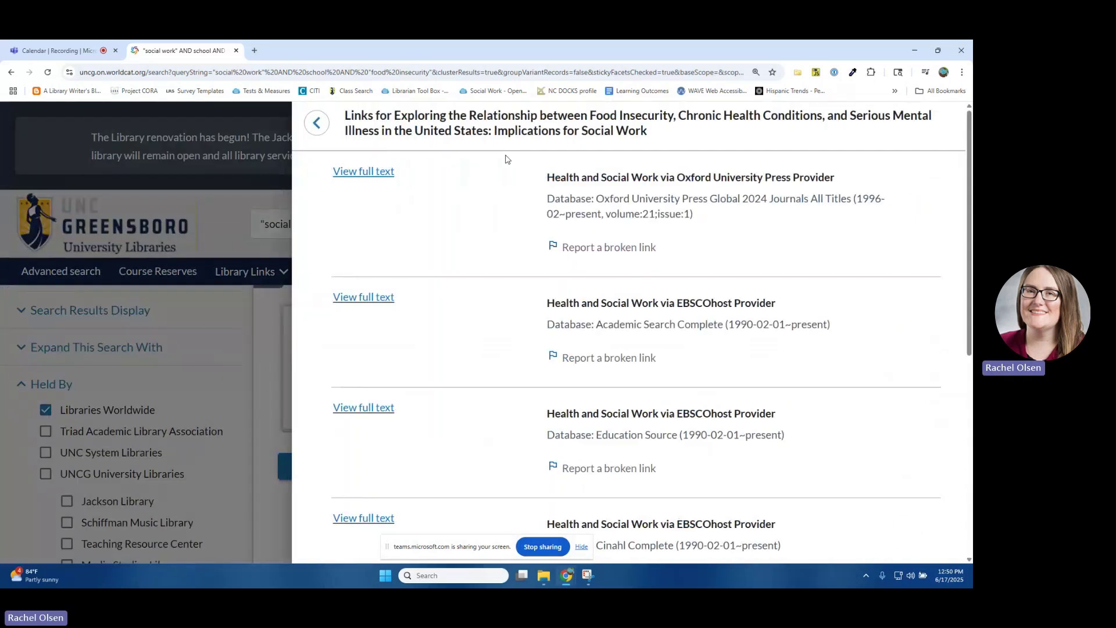
pyautogui.click(356, 177)
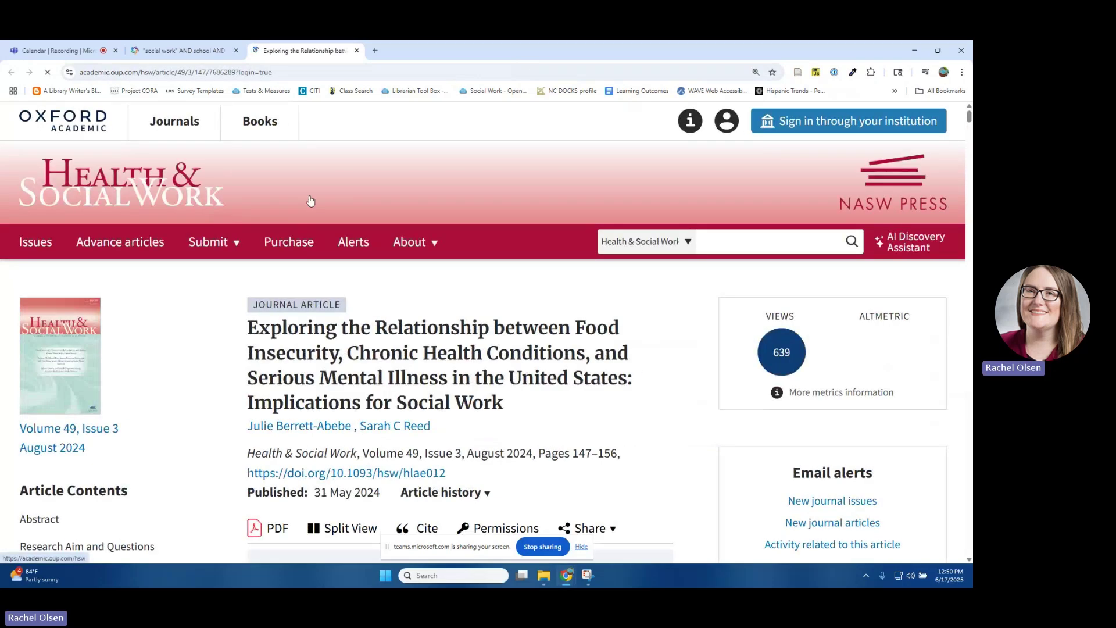
# - Open the article's PDF and skim its introduction, research aim and method sections
pyautogui.scroll(-1, 545, 271)
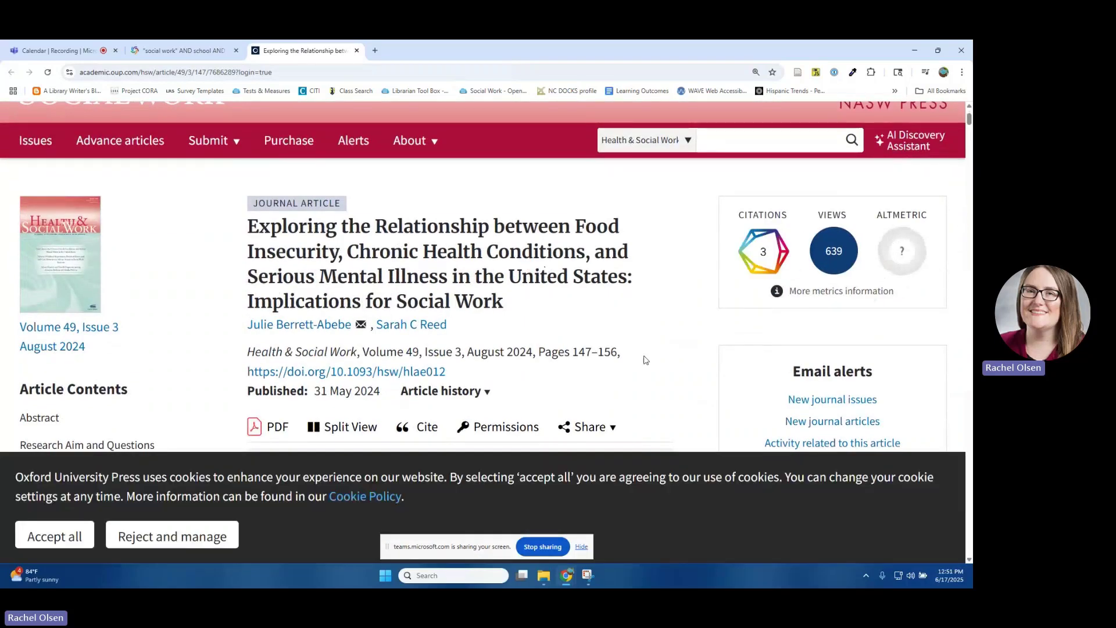
pyautogui.scroll(-2, 512, 320)
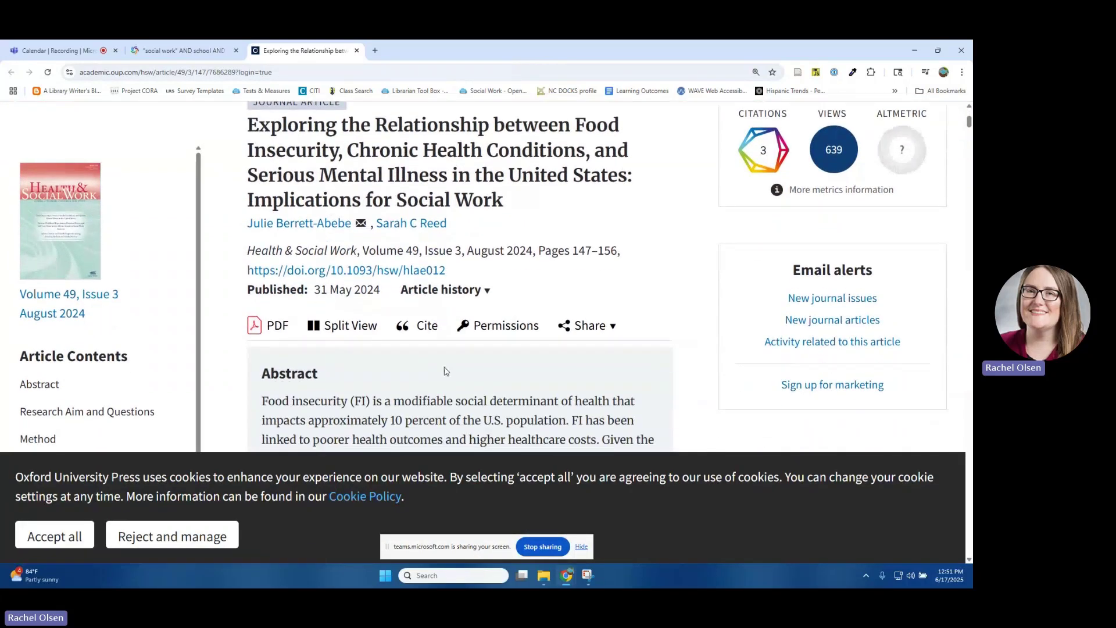
pyautogui.click(273, 326)
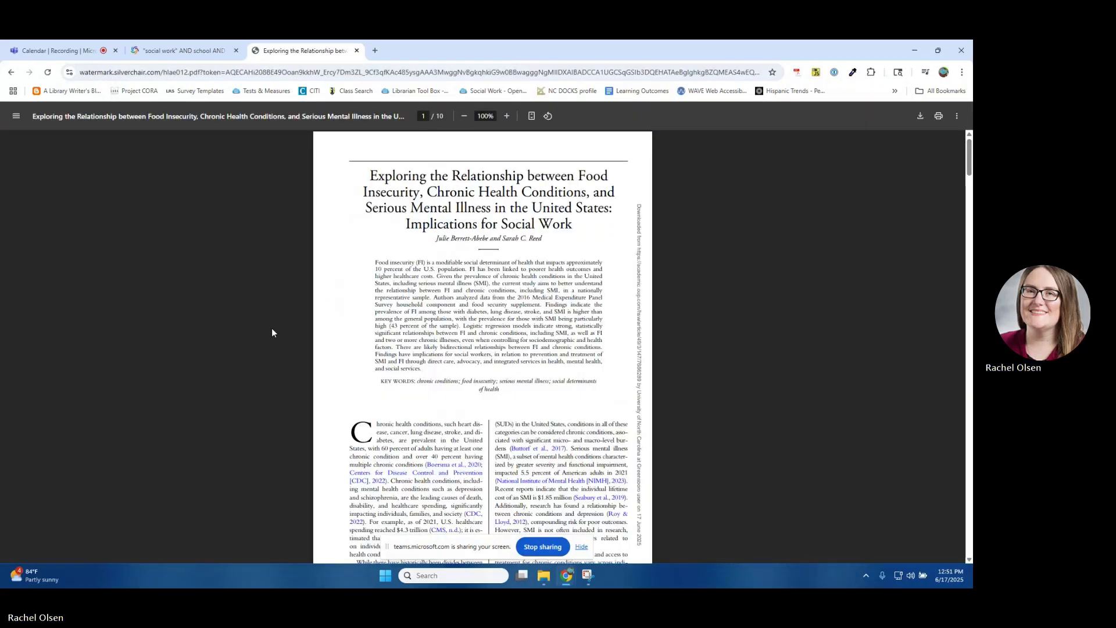
pyautogui.scroll(-8, 592, 354)
pyautogui.scroll(-10, 593, 354)
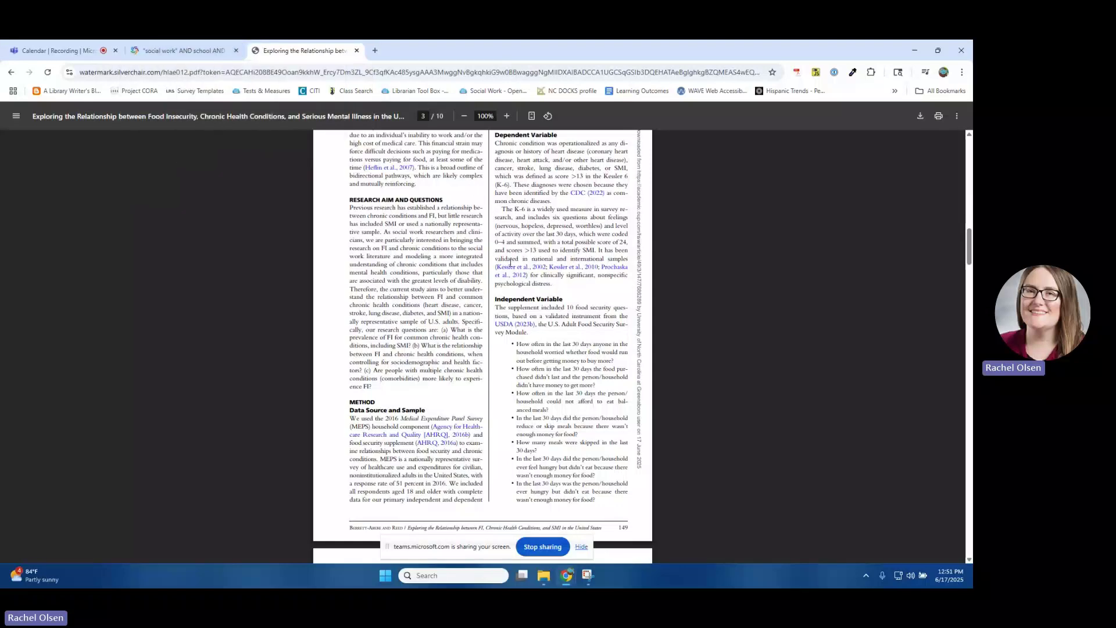
pyautogui.click(532, 547)
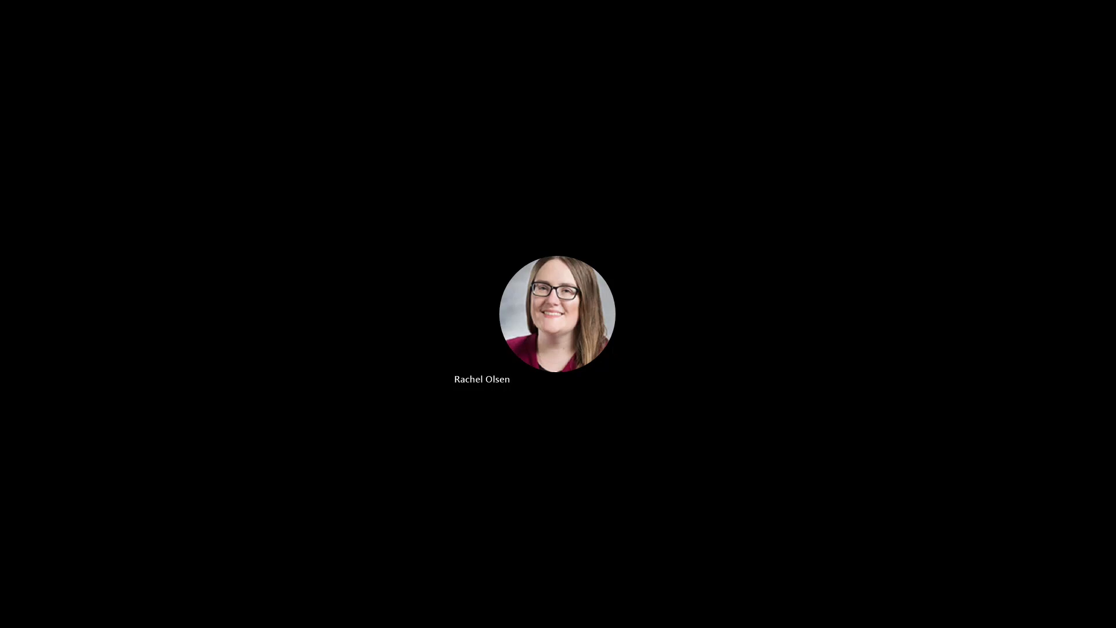